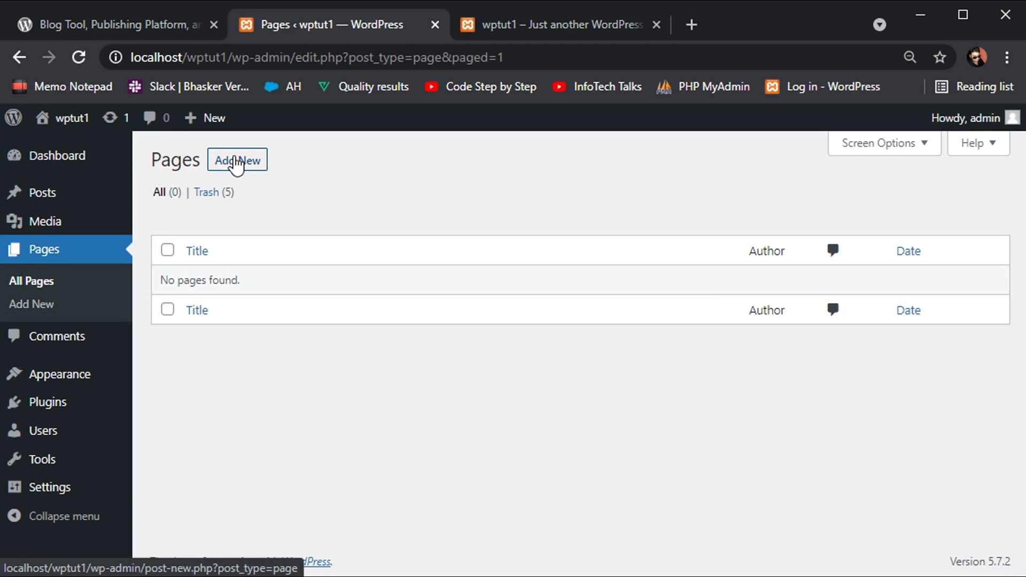
Start a new page from the Pages list.
{"action": "left_click", "coordinate": [236, 163]}
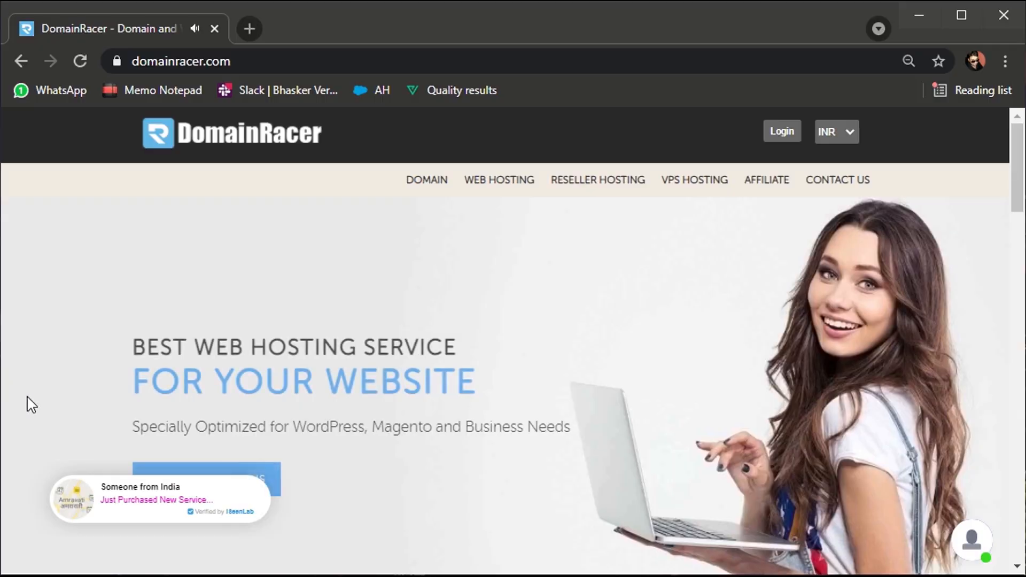
{"action": "left_click", "coordinate": [270, 144]}
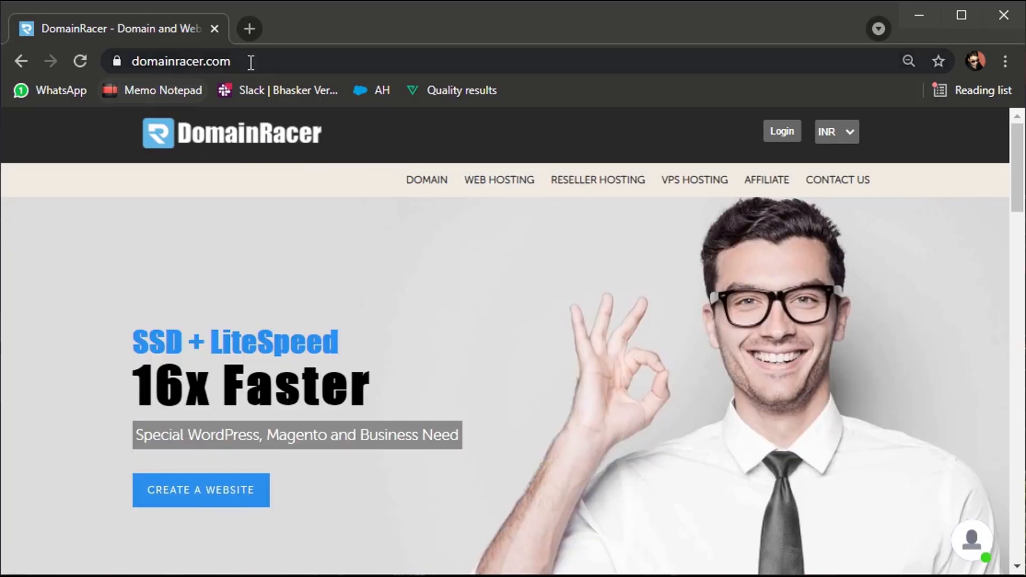
{"action": "left_click", "coordinate": [478, 188]}
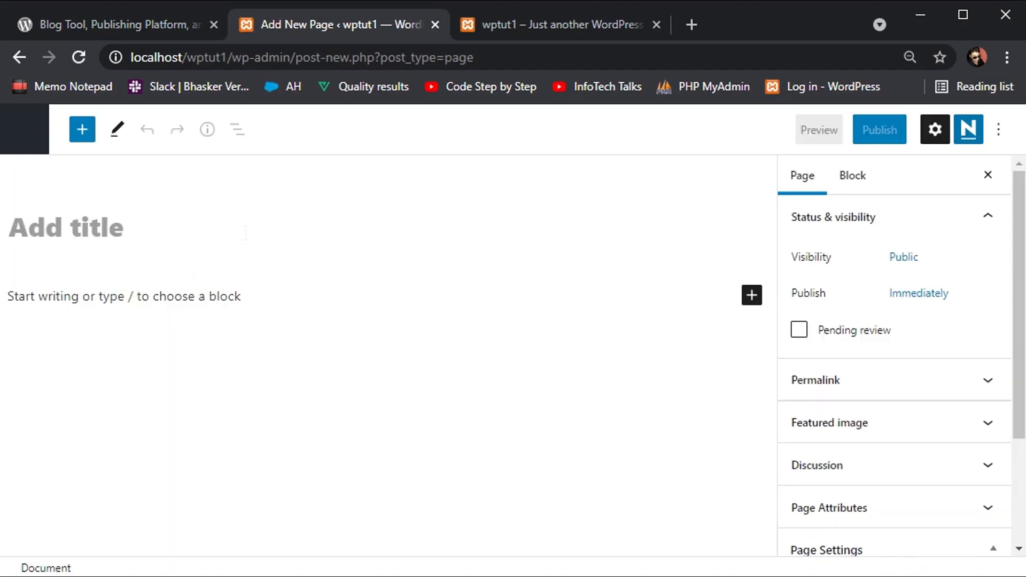
Title the new page "Home" and publish it.
{"action": "type", "text": "Home"}
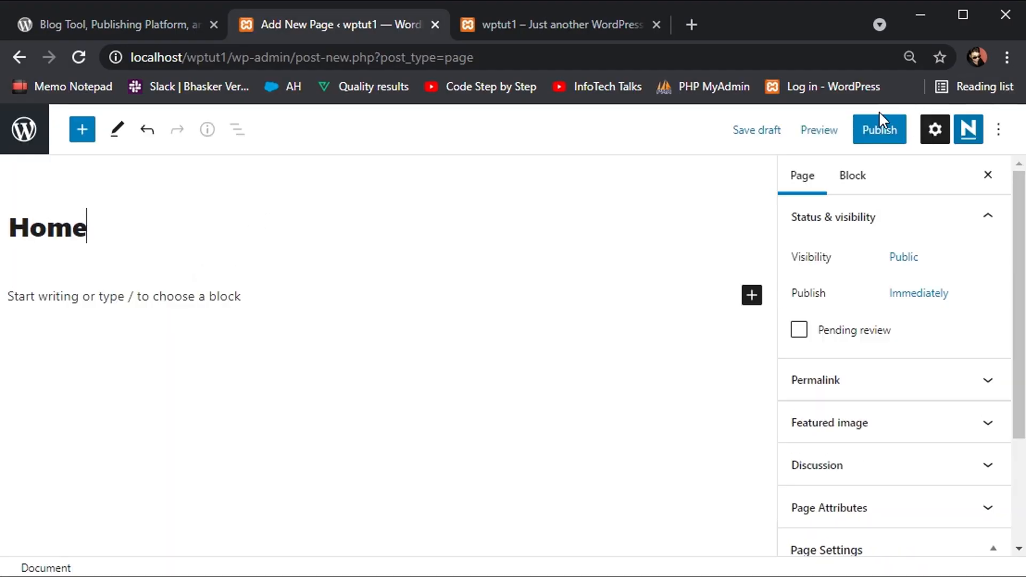
{"action": "left_click", "coordinate": [880, 121]}
{"action": "left_click", "coordinate": [881, 133]}
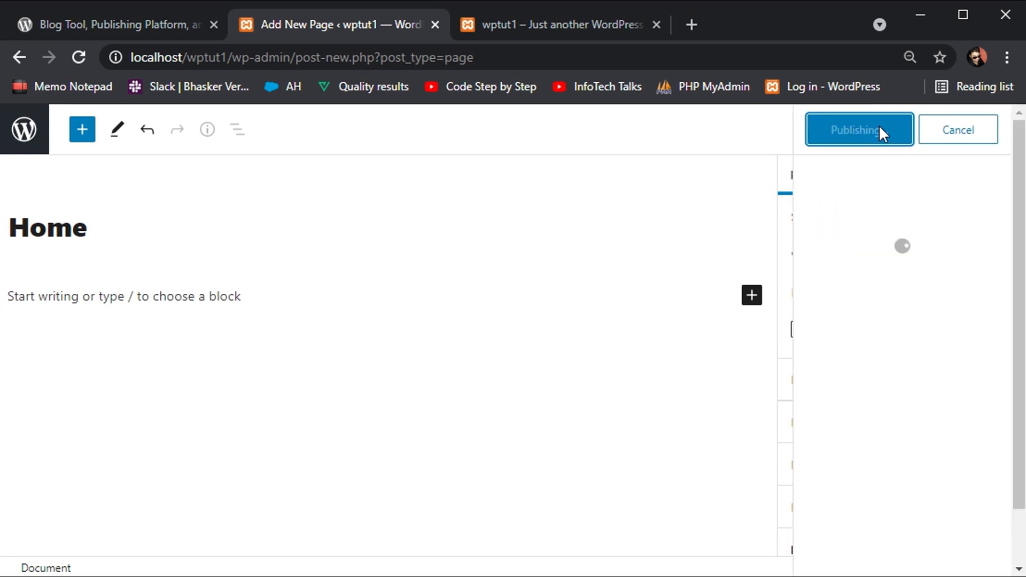
Return to the Pages list, then create and publish a page titled "About Us".
{"action": "left_click", "coordinate": [18, 54]}
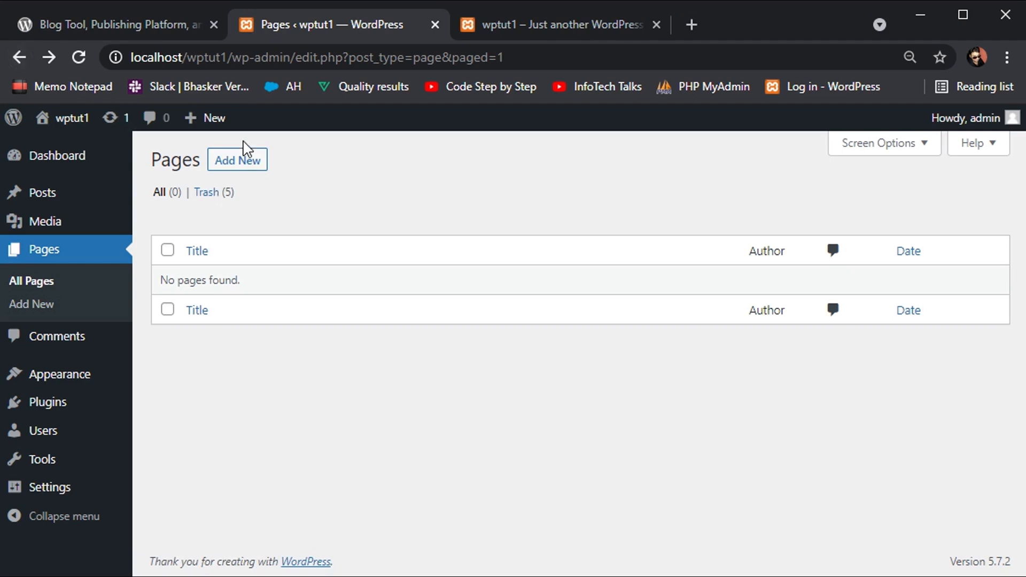
{"action": "left_click", "coordinate": [237, 160]}
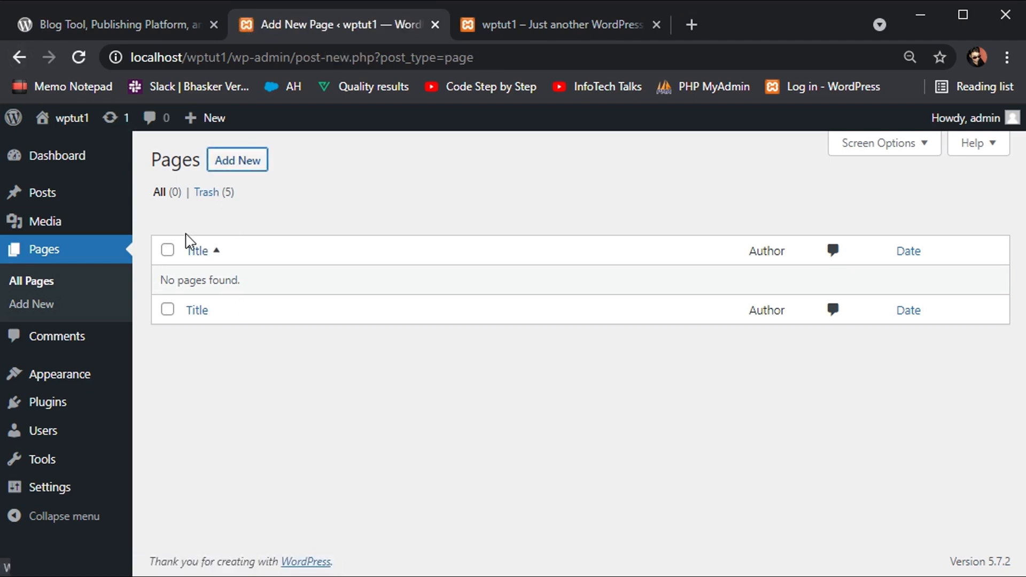
{"action": "type", "text": "About "}
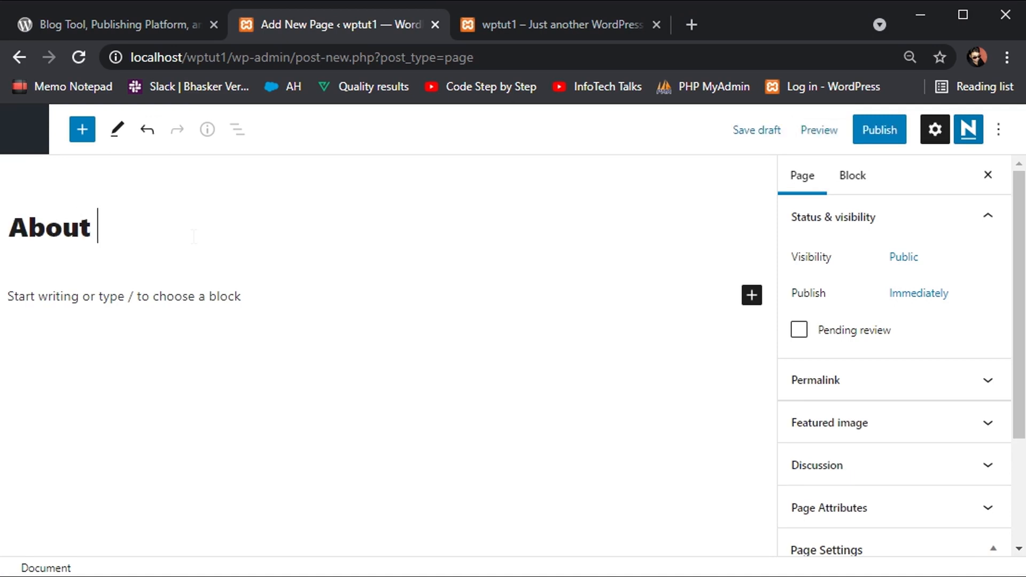
{"action": "type", "text": "Us"}
{"action": "left_click", "coordinate": [866, 130]}
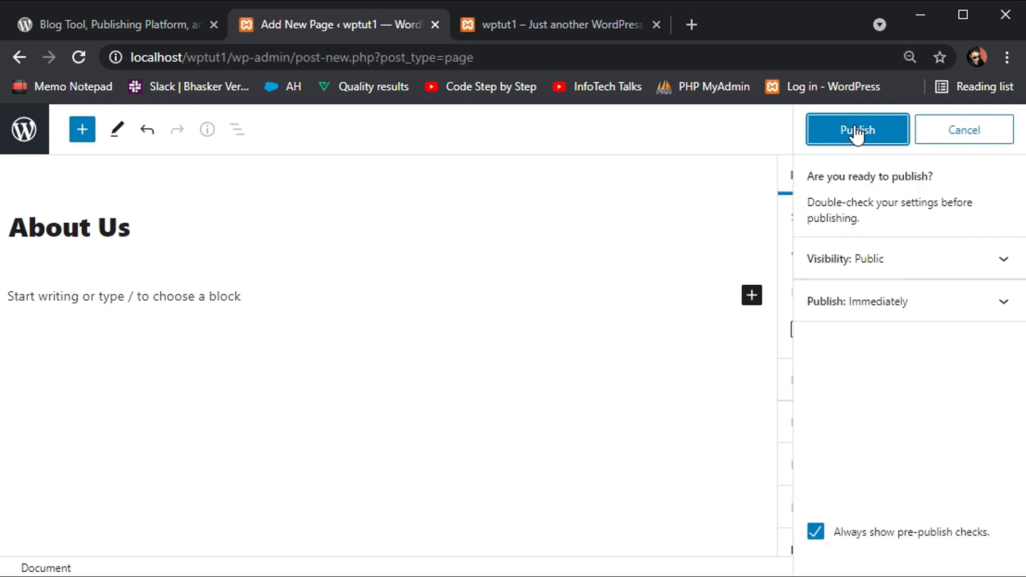
{"action": "left_click", "coordinate": [857, 128]}
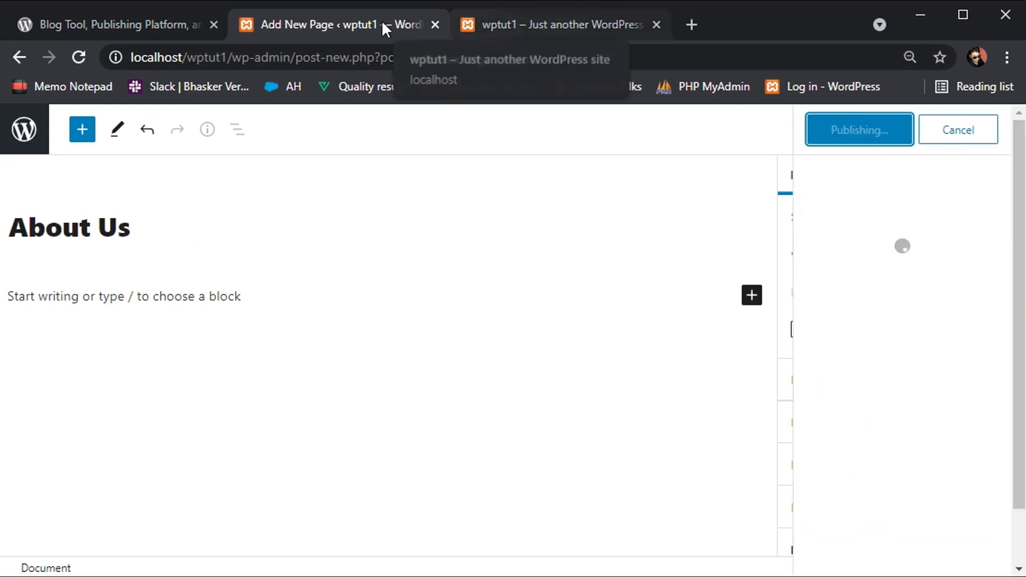
Return to the Pages list, then create and publish a page titled "Contact Us".
{"action": "left_click", "coordinate": [17, 55]}
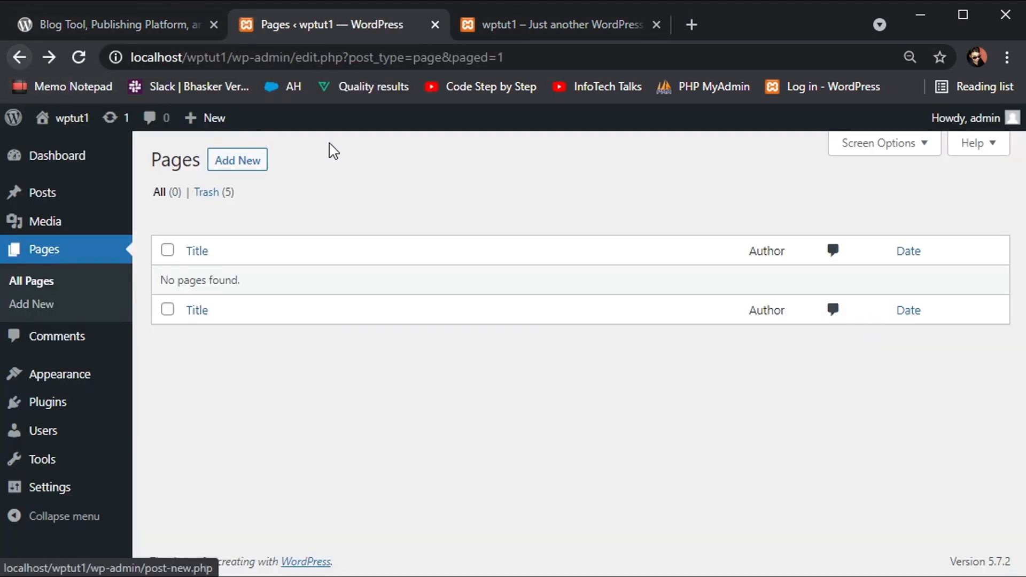
{"action": "left_click", "coordinate": [251, 162]}
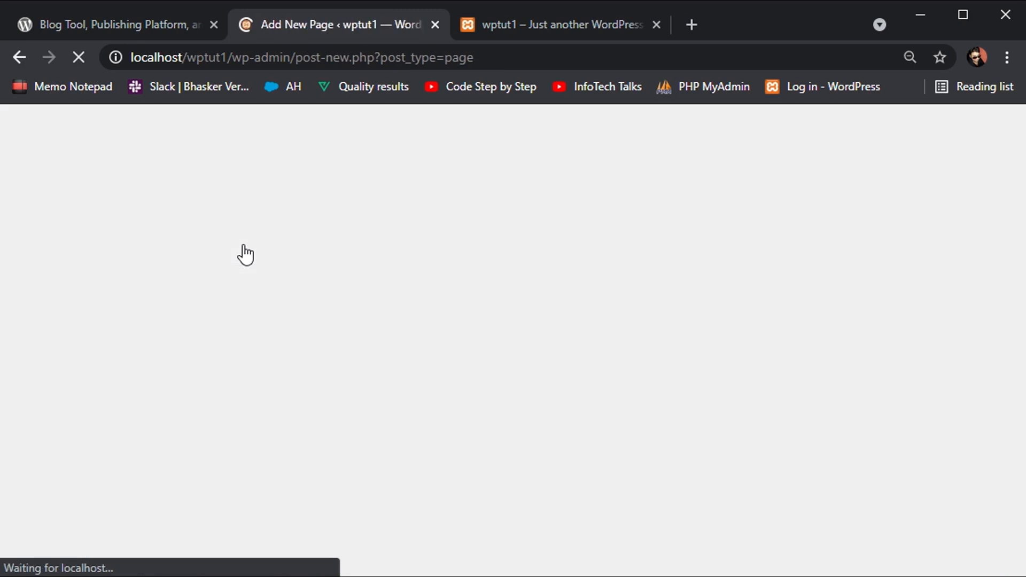
{"action": "type", "text": "Contact u"}
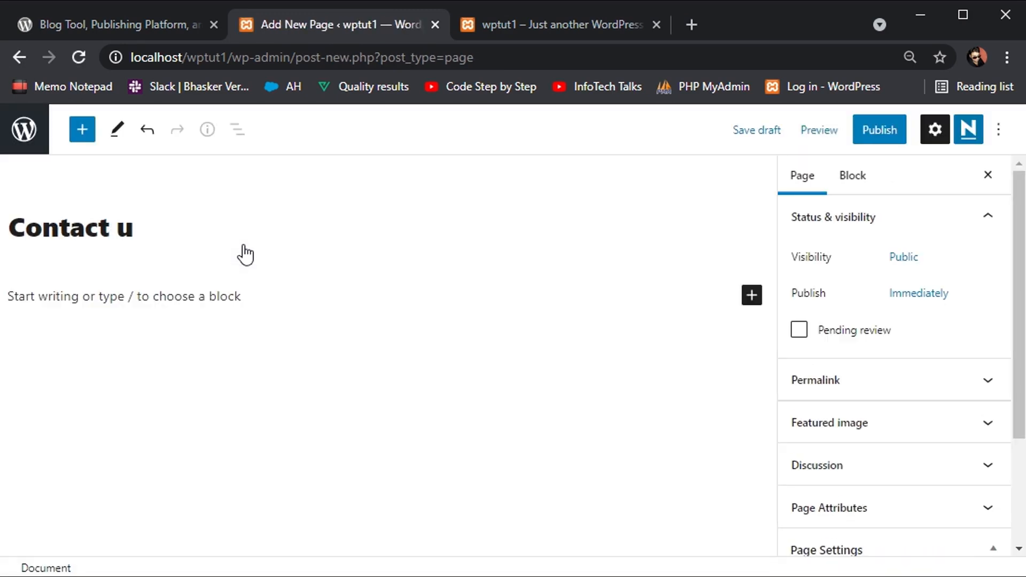
{"action": "key", "text": "BackSpace"}
{"action": "type", "text": "Us"}
{"action": "left_click", "coordinate": [879, 128]}
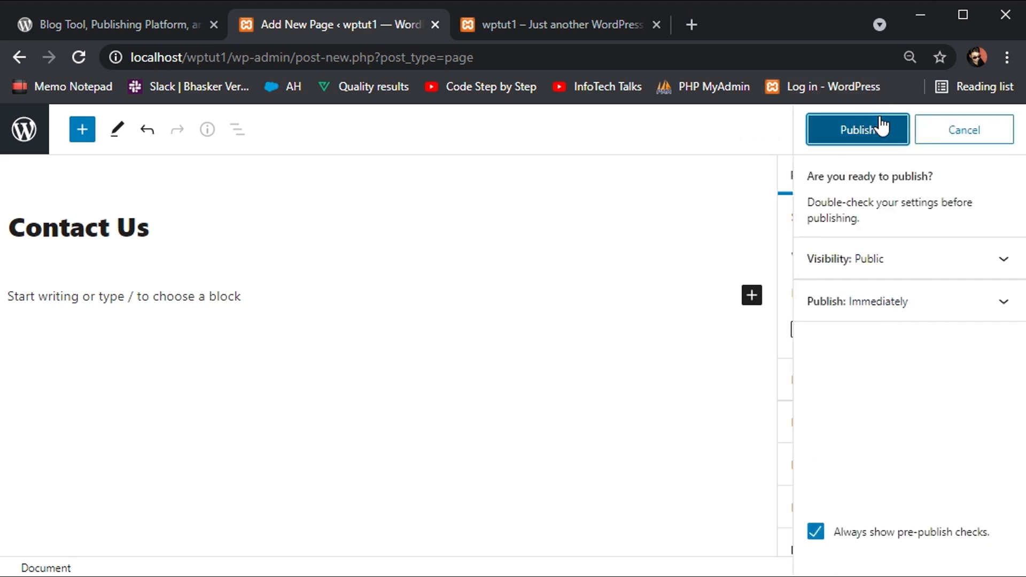
{"action": "left_click", "coordinate": [881, 127]}
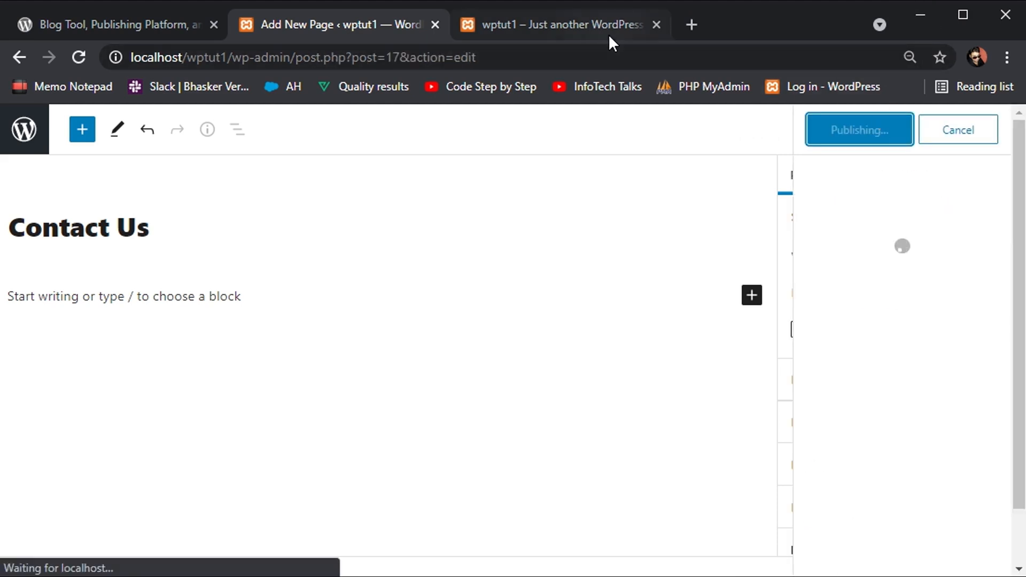
Reload the live wptut1 site and visit the Contact Us, About Us and Home pages through its navigation.
{"action": "left_click", "coordinate": [608, 24]}
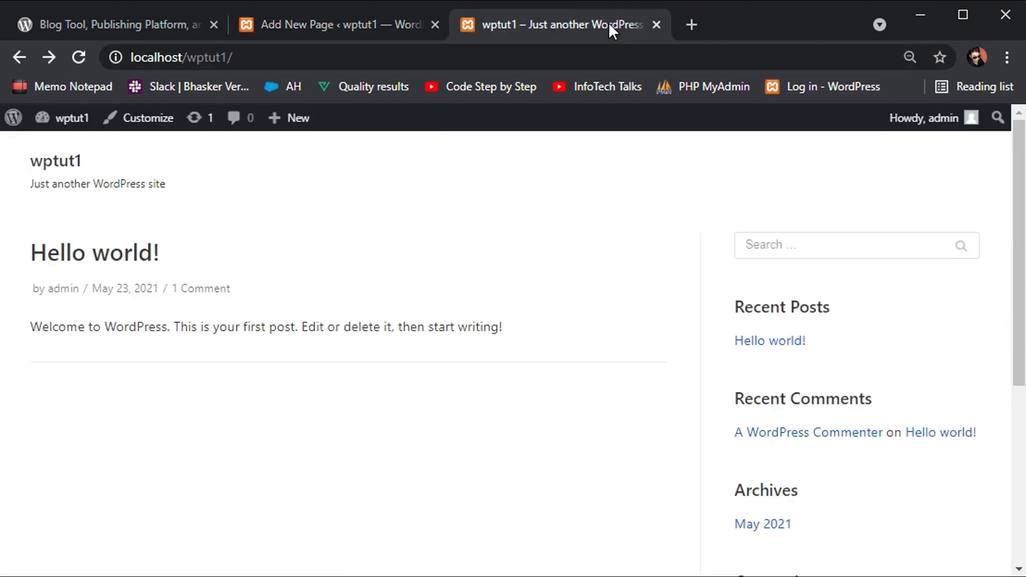
{"action": "left_click", "coordinate": [520, 52]}
{"action": "key", "text": "Return"}
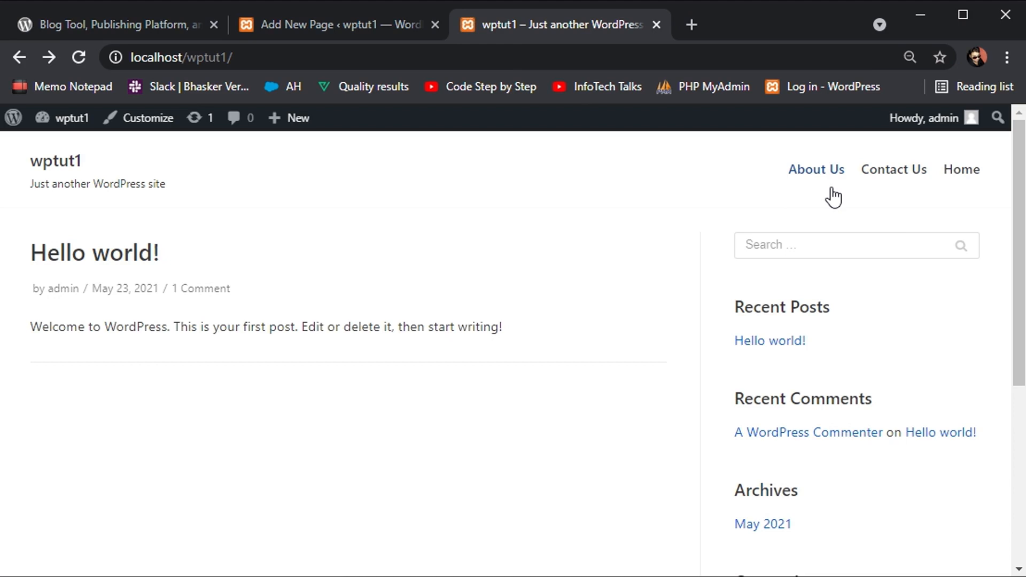
{"action": "left_click", "coordinate": [874, 171]}
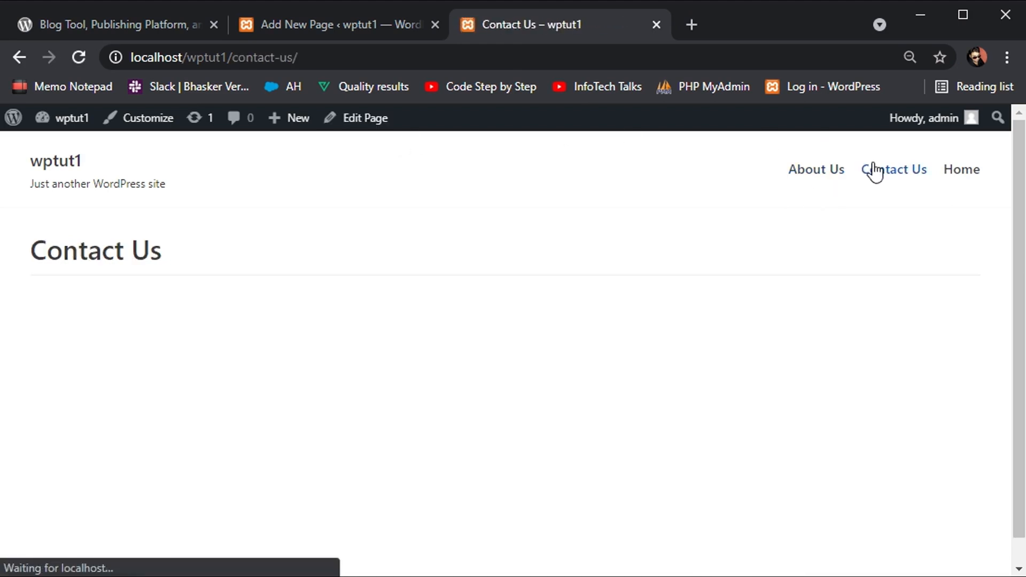
{"action": "scroll", "coordinate": [280, 395], "scroll_direction": "down", "scroll_amount": 1}
{"action": "scroll", "coordinate": [281, 396], "scroll_direction": "up", "scroll_amount": 1}
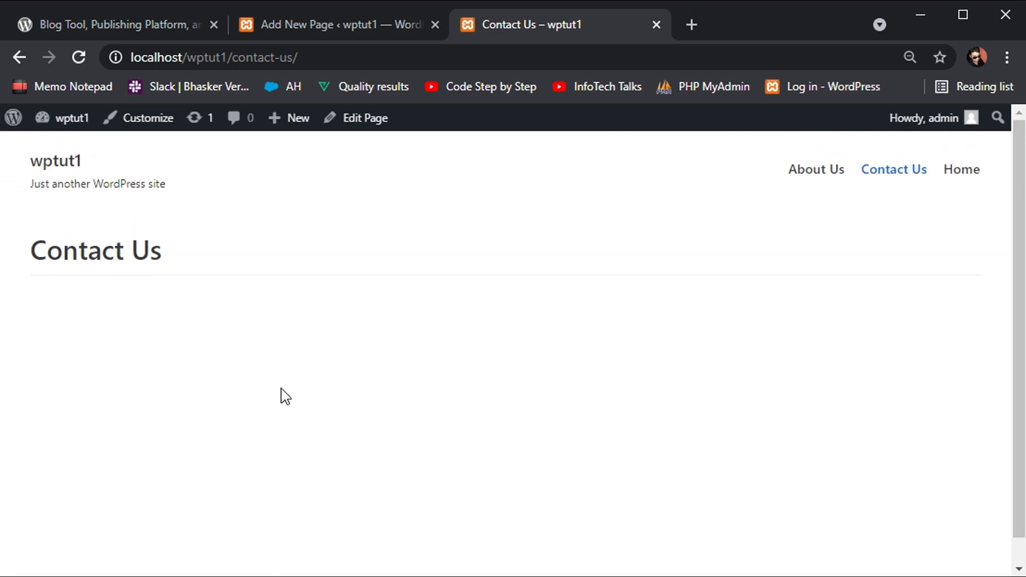
{"action": "left_click", "coordinate": [792, 169]}
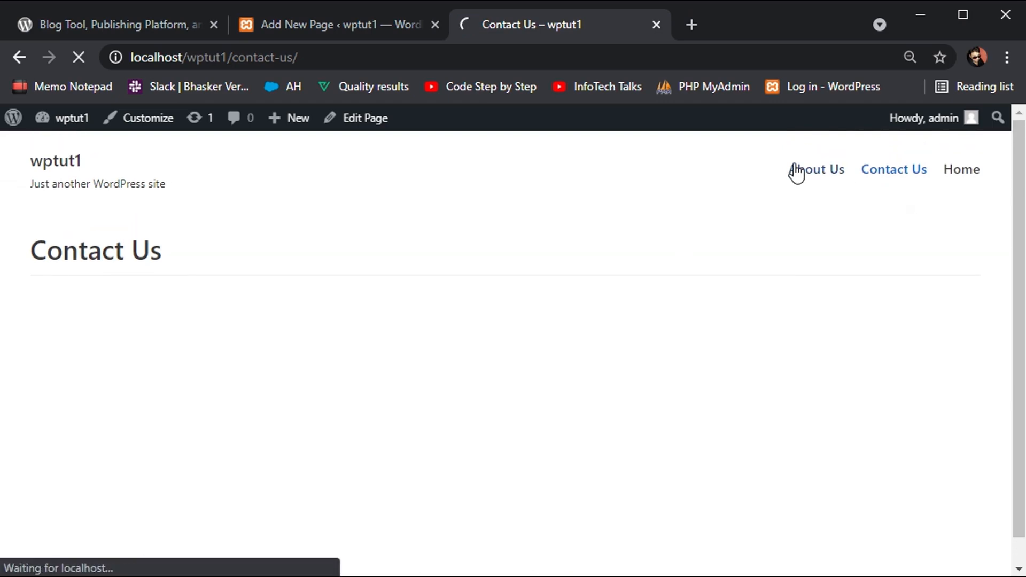
{"action": "left_click", "coordinate": [978, 174]}
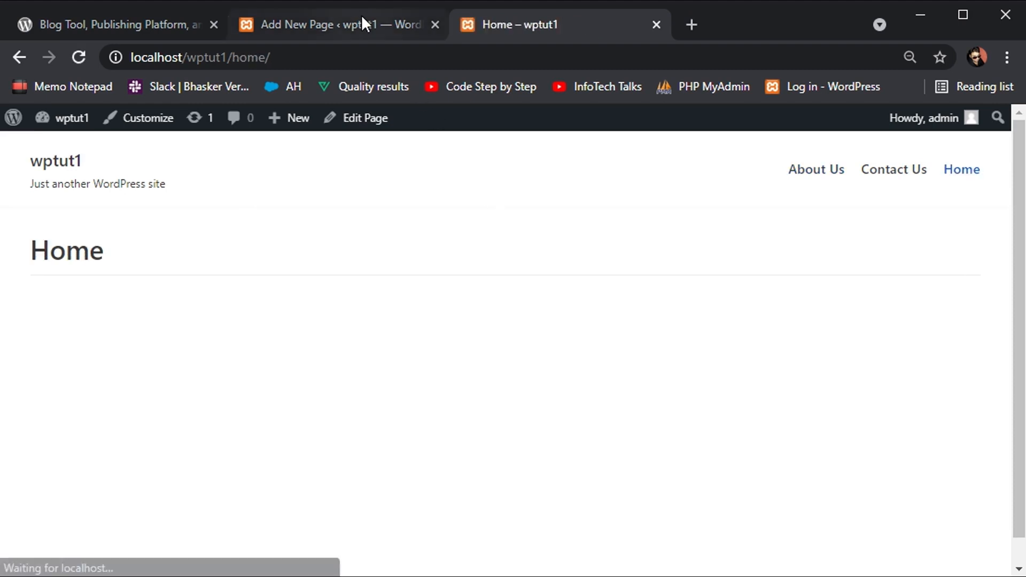
Return to the refreshed Pages list in the admin area and check the About Us page's published status and date.
{"action": "left_click", "coordinate": [362, 24]}
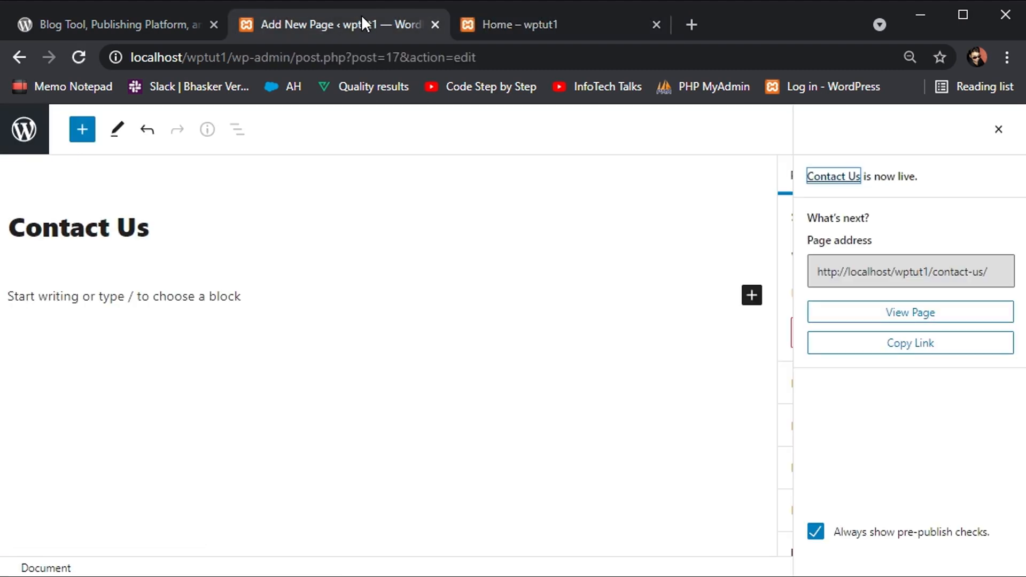
{"action": "left_click", "coordinate": [24, 53]}
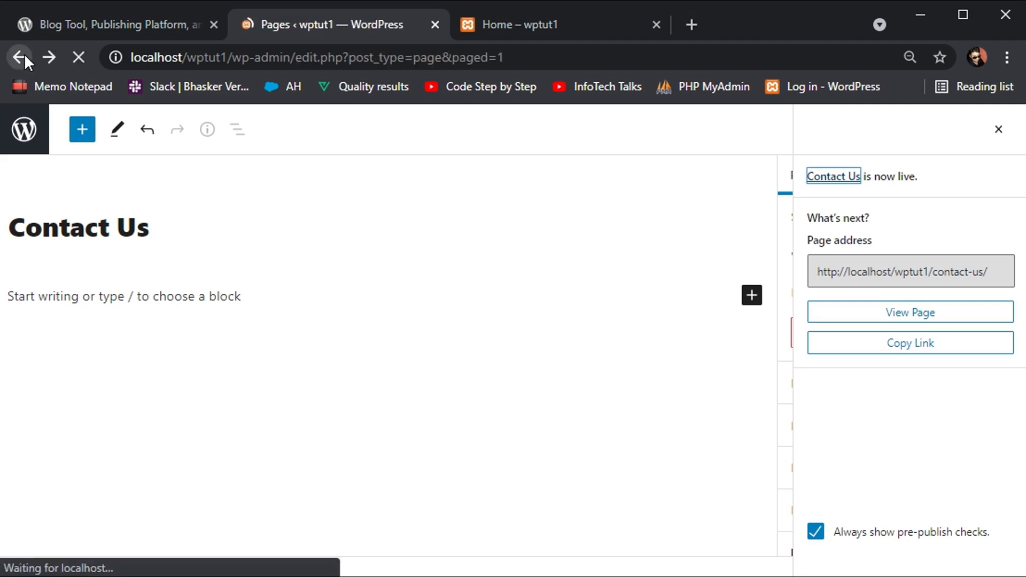
{"action": "left_click", "coordinate": [79, 57]}
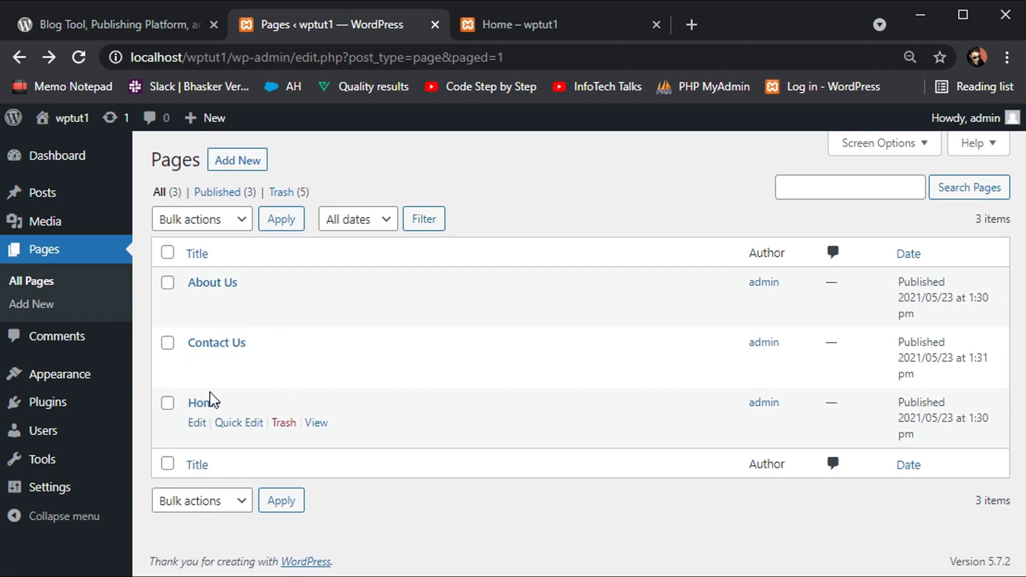
{"action": "left_click_drag", "start_coordinate": [899, 299], "coordinate": [916, 316]}
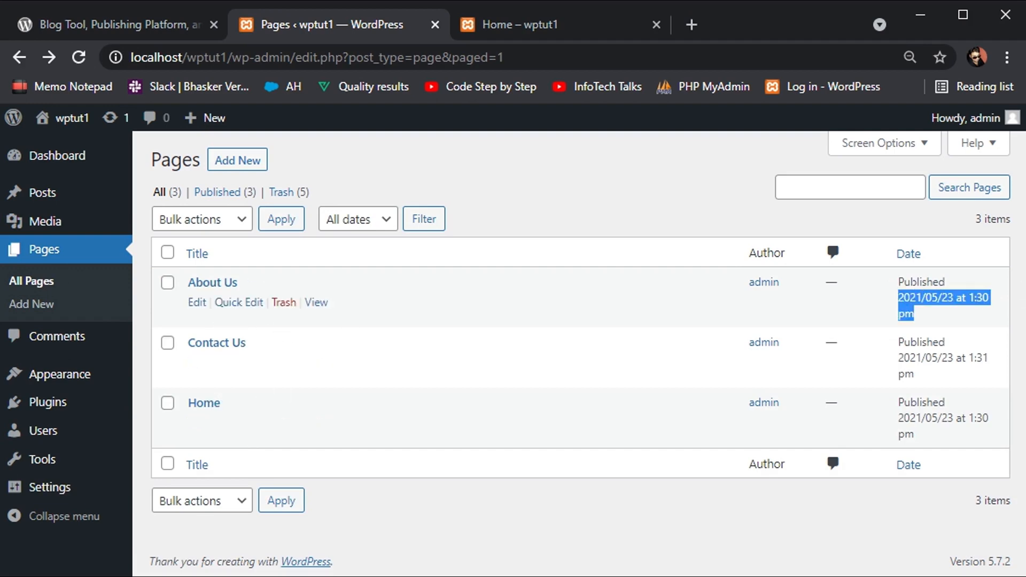
{"action": "double_click", "coordinate": [905, 283]}
Create a navigation menu named "Nav Bar" in the site's appearance settings.
{"action": "mouse_move", "coordinate": [109, 478]}
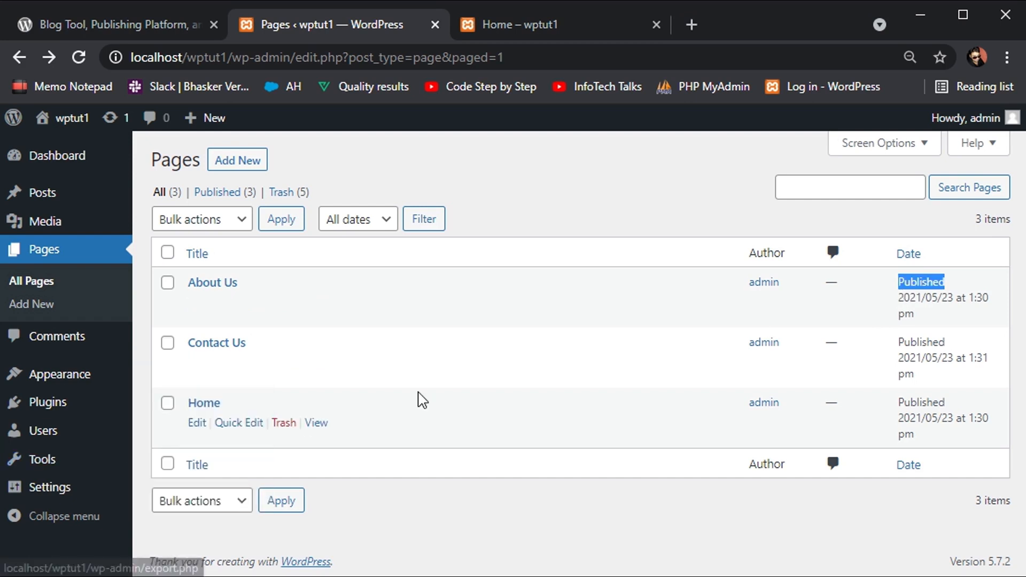
{"action": "mouse_move", "coordinate": [95, 387]}
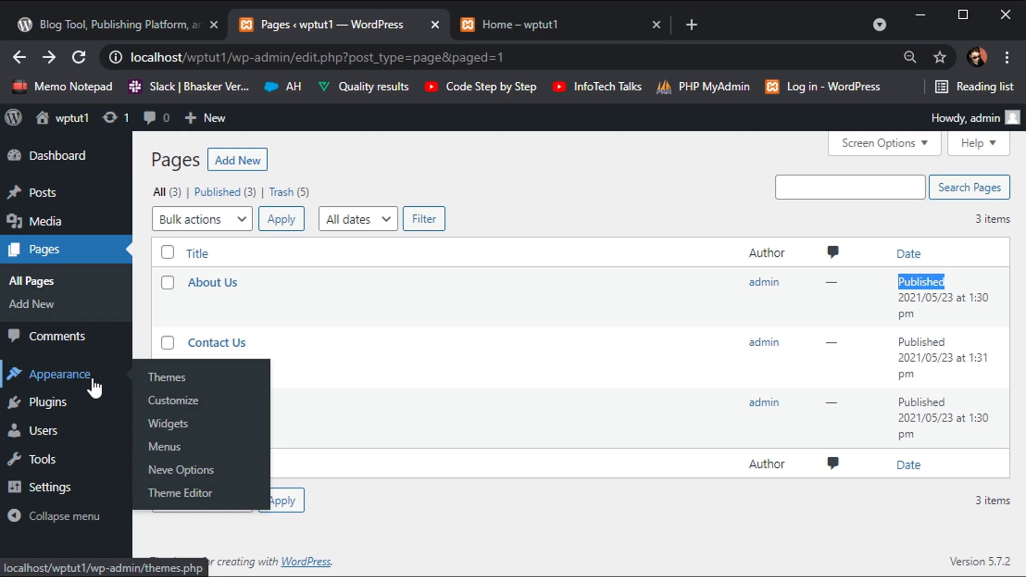
{"action": "left_click", "coordinate": [199, 453]}
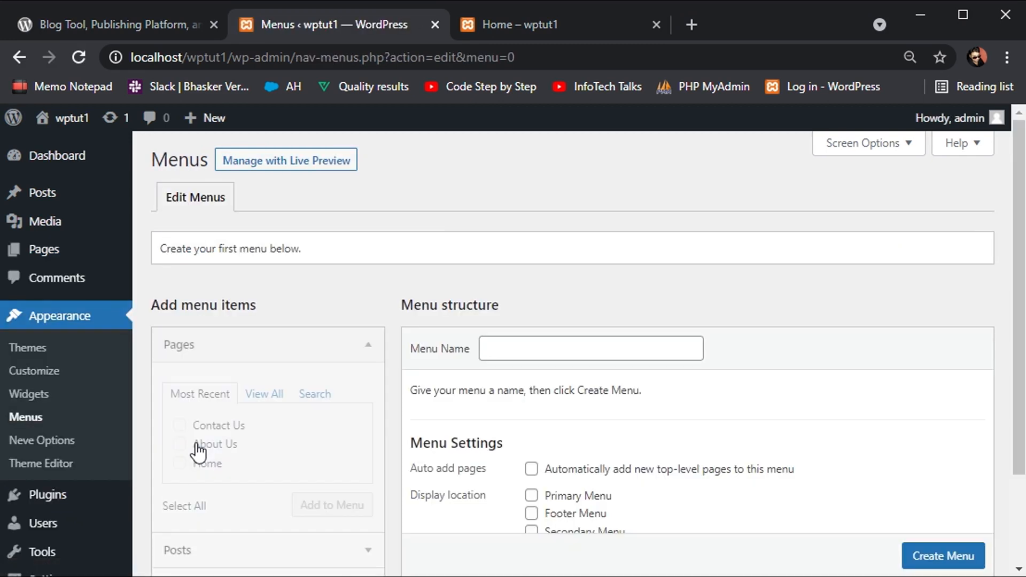
{"action": "left_click", "coordinate": [521, 357]}
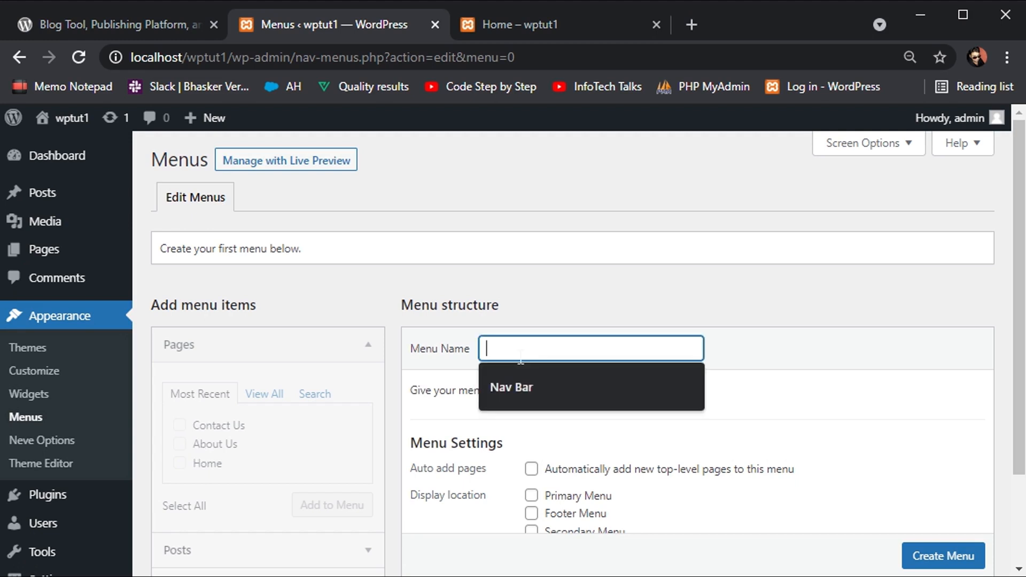
{"action": "left_click", "coordinate": [518, 392]}
{"action": "scroll", "coordinate": [914, 511], "scroll_direction": "down", "scroll_amount": 3}
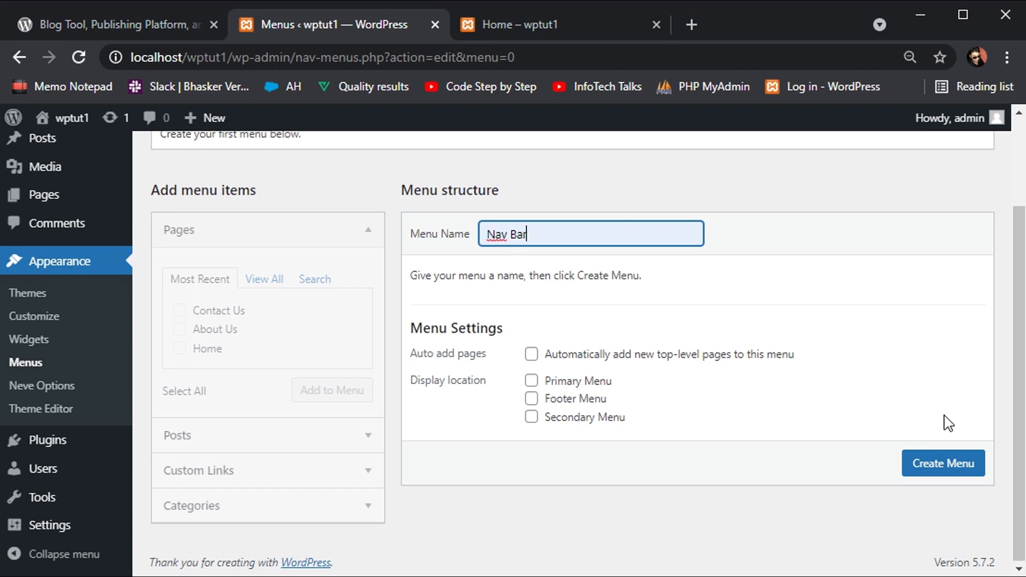
{"action": "left_click", "coordinate": [933, 463]}
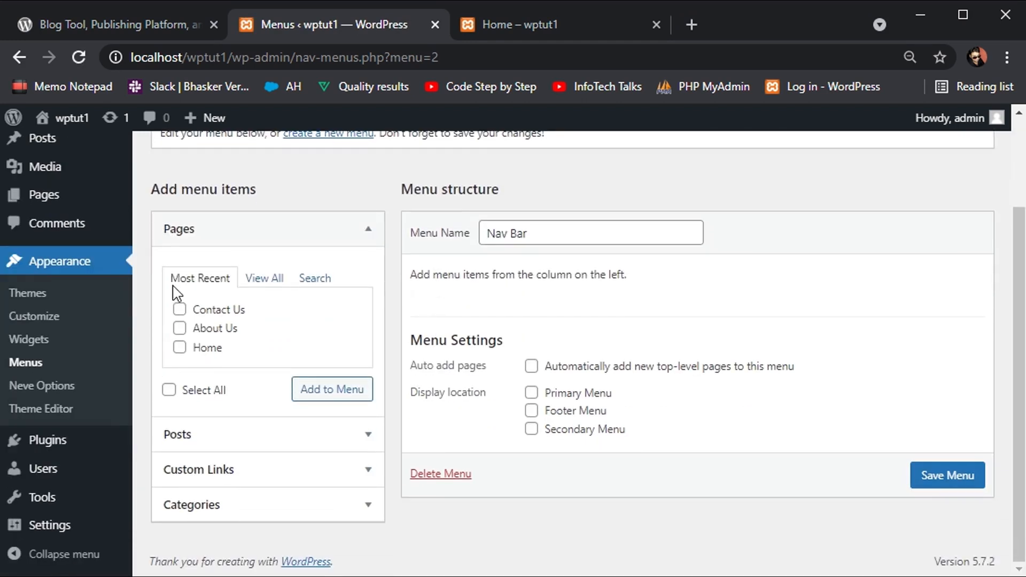
Add the Home, About Us and Contact Us pages to the menu, enabling automatic page addition and the Primary, Footer and Secondary display locations.
{"action": "left_click", "coordinate": [188, 342]}
{"action": "left_click", "coordinate": [179, 328]}
{"action": "left_click", "coordinate": [180, 312]}
{"action": "left_click", "coordinate": [580, 397]}
{"action": "left_click", "coordinate": [575, 413]}
{"action": "left_click", "coordinate": [562, 429]}
{"action": "left_click", "coordinate": [653, 374]}
{"action": "left_click", "coordinate": [334, 395]}
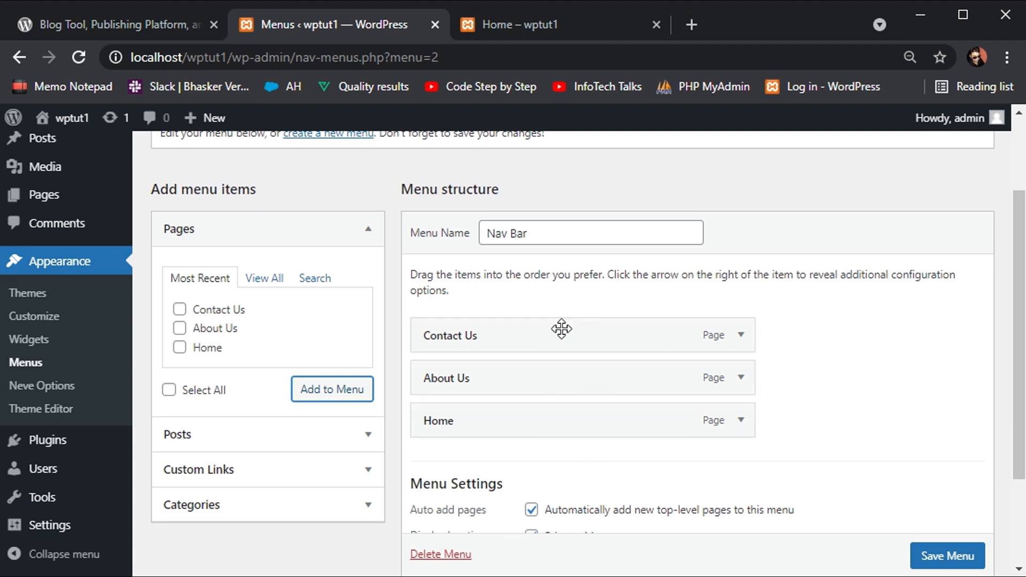
Reorder the menu items to Home, About Us, Contact Us.
{"action": "left_click_drag", "start_coordinate": [490, 427], "coordinate": [490, 331]}
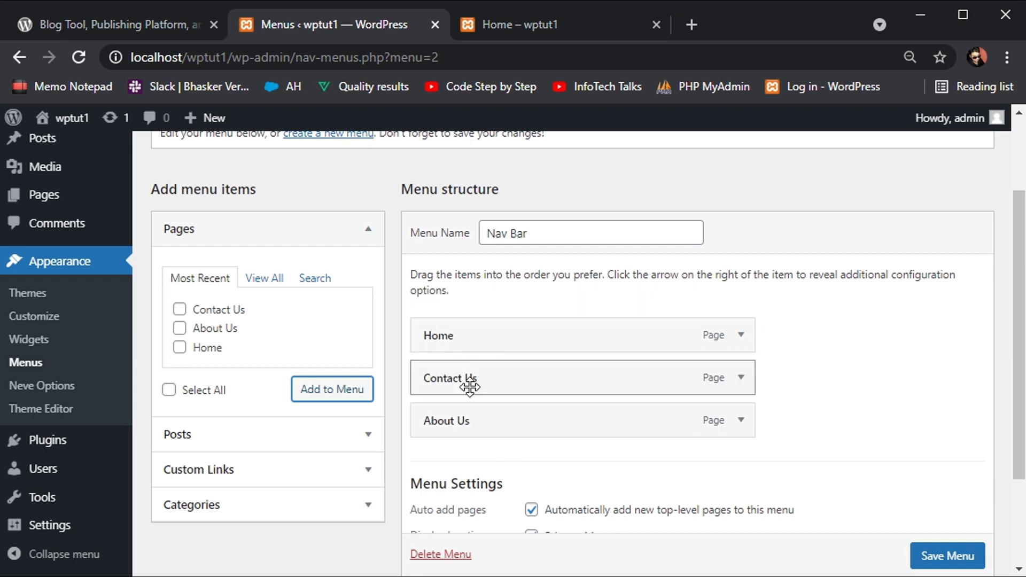
{"action": "left_click_drag", "start_coordinate": [469, 386], "coordinate": [477, 447]}
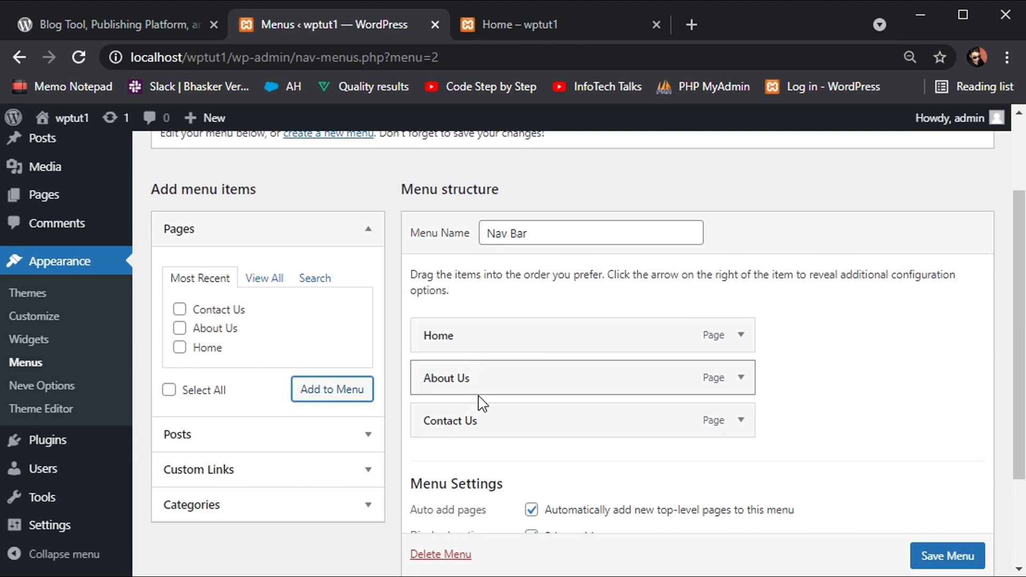
{"action": "scroll", "coordinate": [541, 415], "scroll_direction": "down", "scroll_amount": 3}
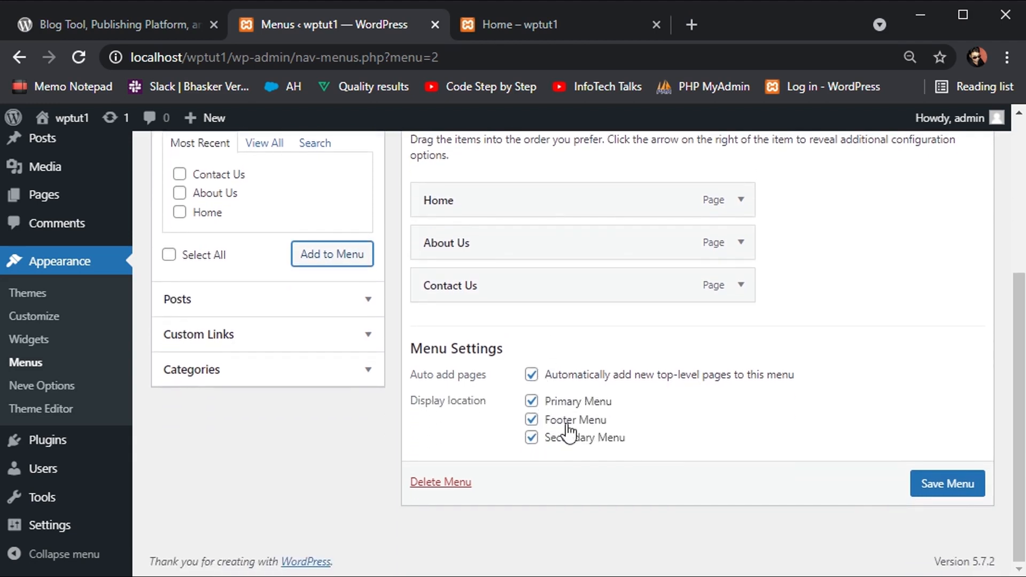
Save the reordered Nav Bar menu and reload the site's Home page to check the navigation order.
{"action": "left_click", "coordinate": [924, 485]}
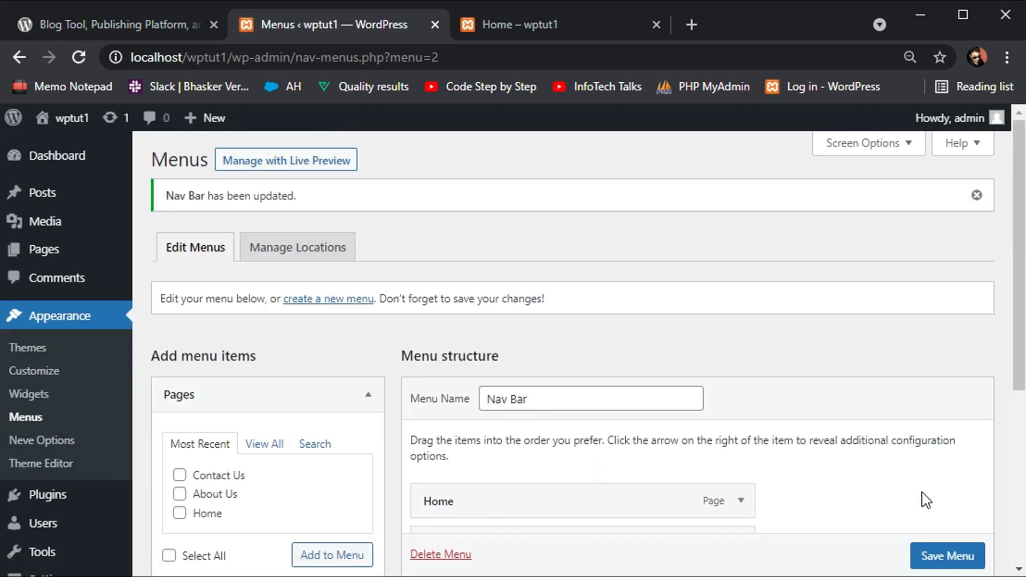
{"action": "scroll", "coordinate": [785, 500], "scroll_direction": "down", "scroll_amount": 4}
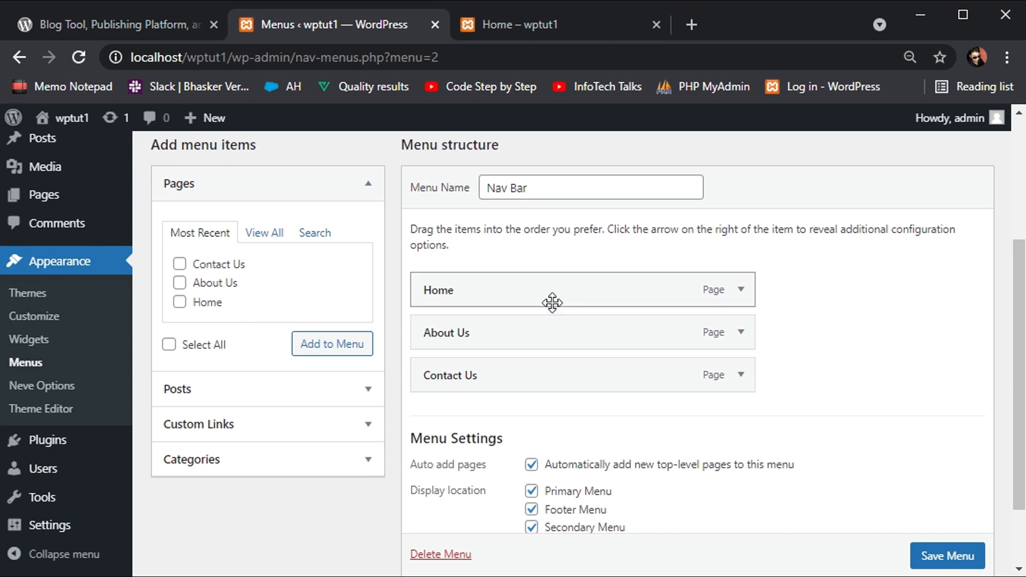
{"action": "left_click", "coordinate": [556, 30]}
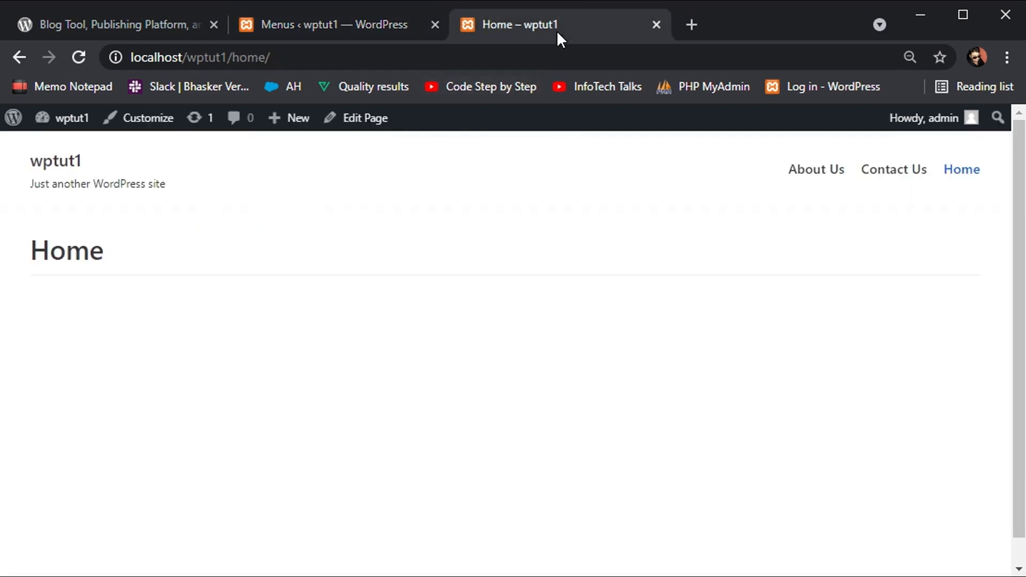
{"action": "left_click", "coordinate": [548, 55]}
{"action": "key", "text": "Return"}
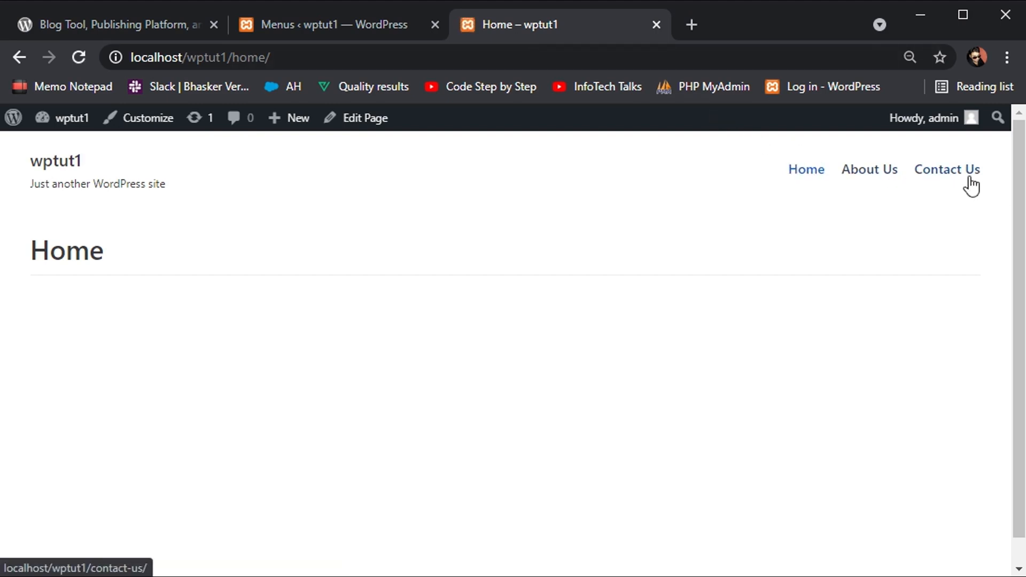
Compare the menu editor with the live Home page, then expand the Home menu item and review its options and the menu settings.
{"action": "left_click", "coordinate": [383, 21]}
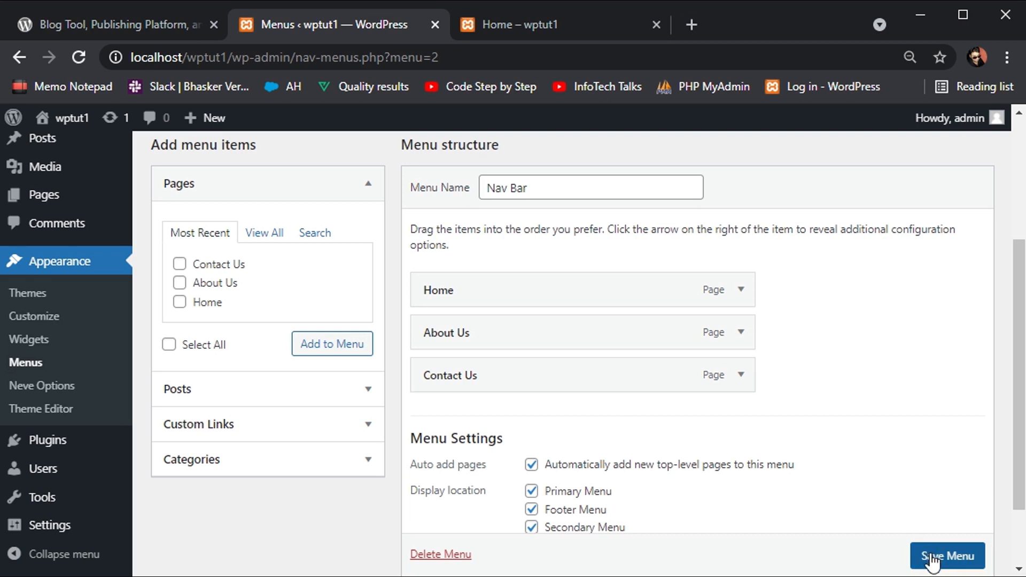
{"action": "left_click", "coordinate": [590, 30]}
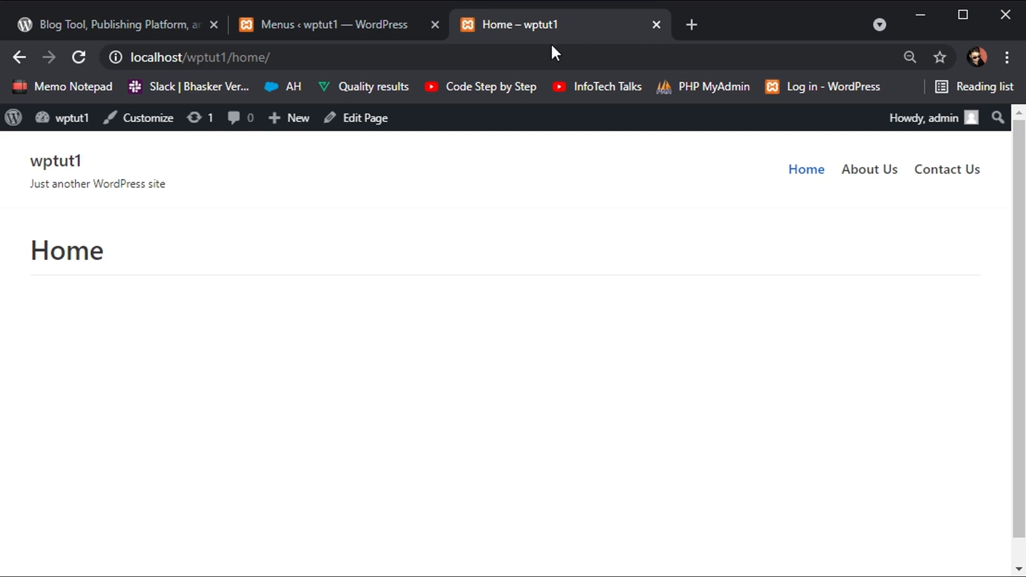
{"action": "left_click", "coordinate": [378, 33]}
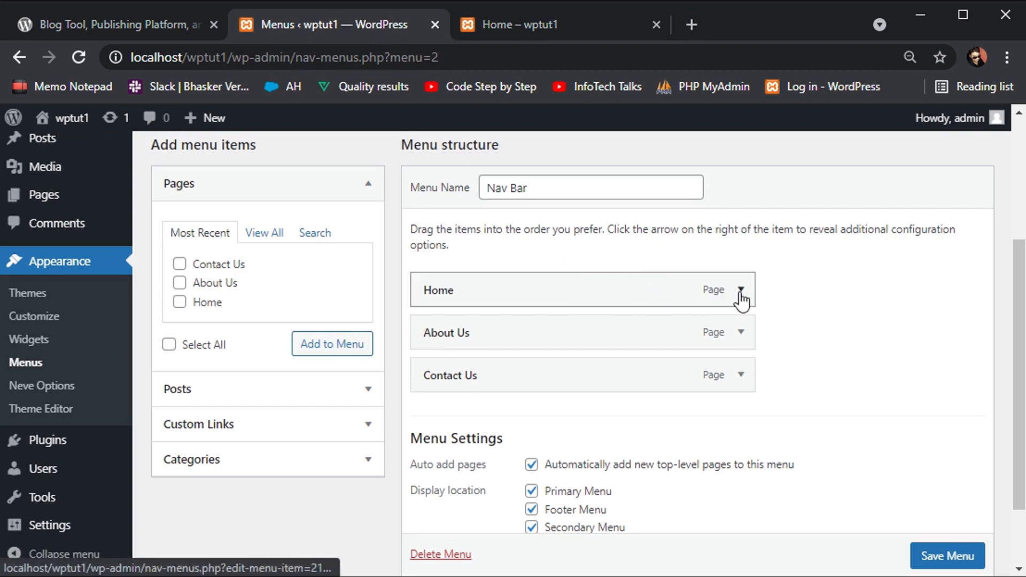
{"action": "left_click", "coordinate": [740, 291]}
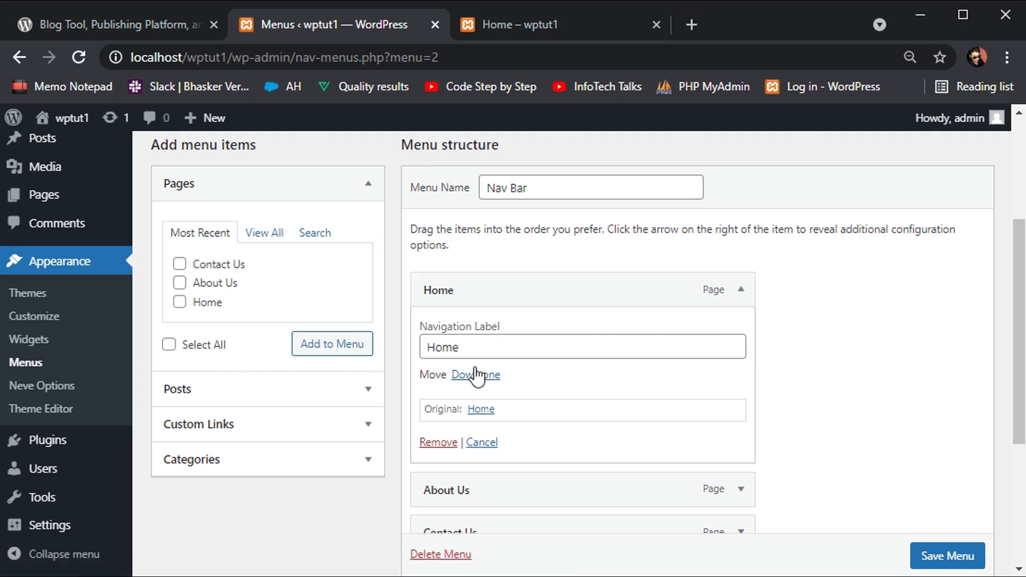
{"action": "scroll", "coordinate": [478, 376], "scroll_direction": "down", "scroll_amount": 1}
{"action": "scroll", "coordinate": [477, 374], "scroll_direction": "down", "scroll_amount": 3}
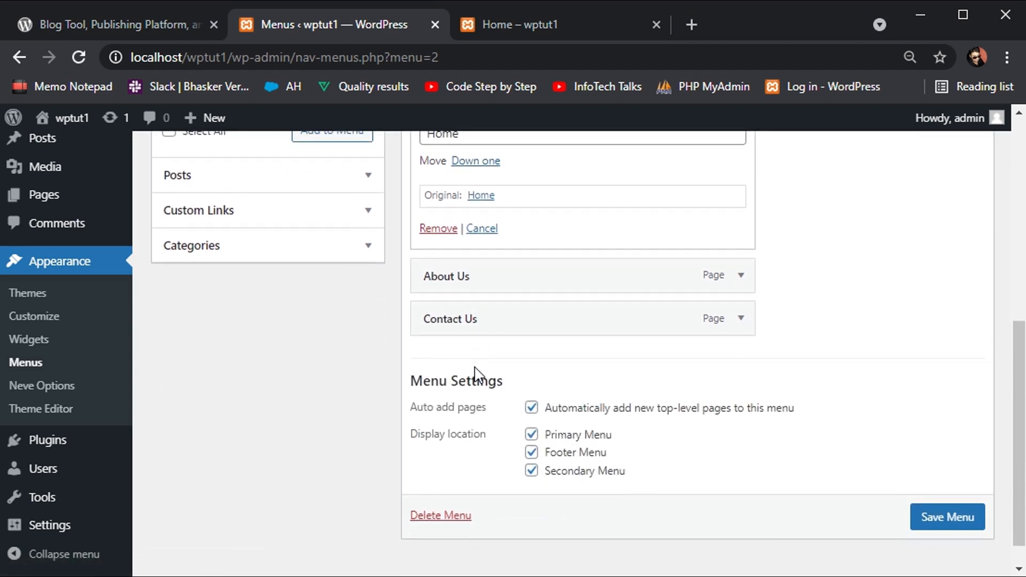
{"action": "scroll", "coordinate": [478, 374], "scroll_direction": "down", "scroll_amount": 1}
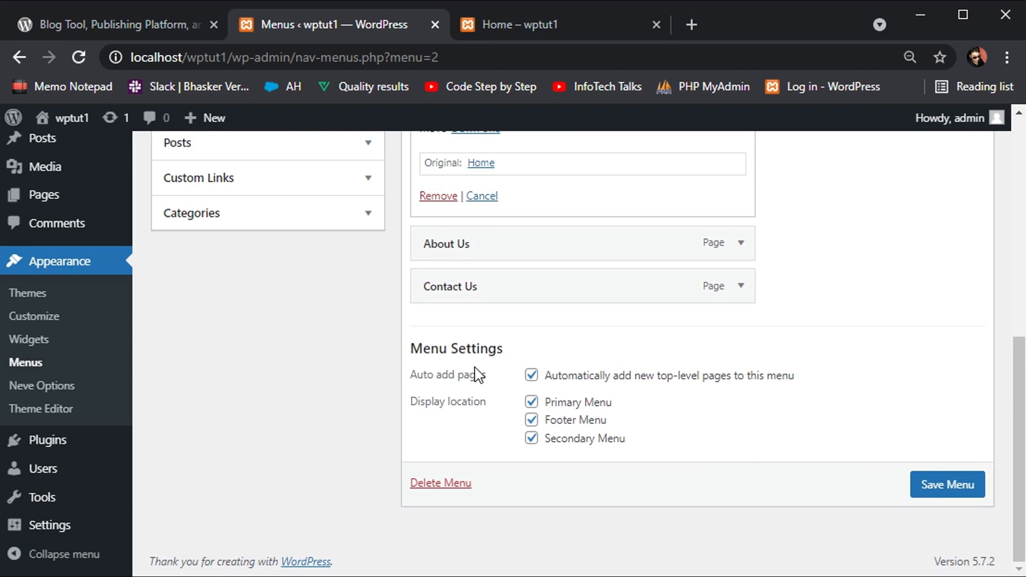
Permanently delete the Nav Bar menu and reload the Home page to check its navigation.
{"action": "left_click", "coordinate": [448, 484]}
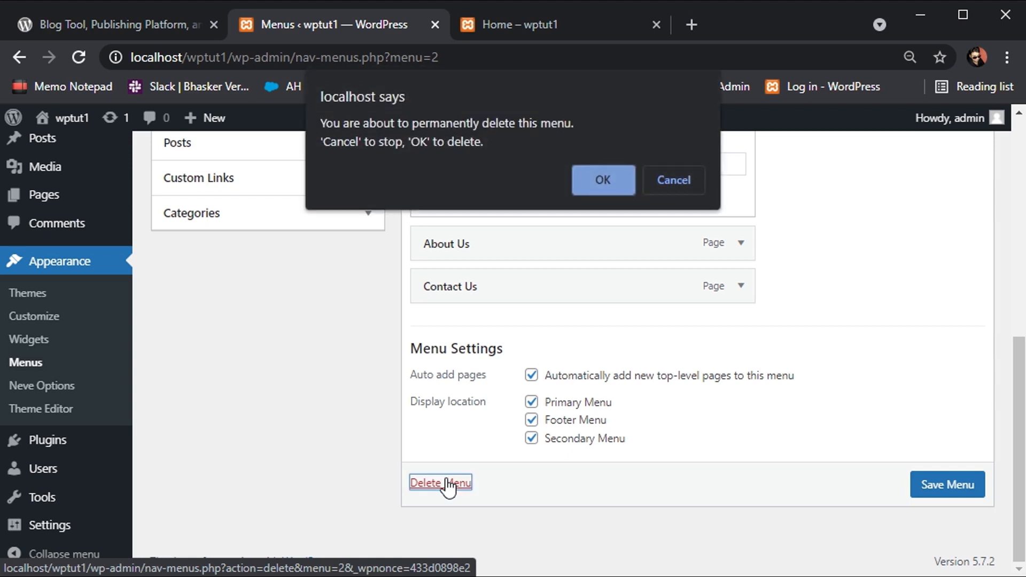
{"action": "left_click", "coordinate": [602, 182]}
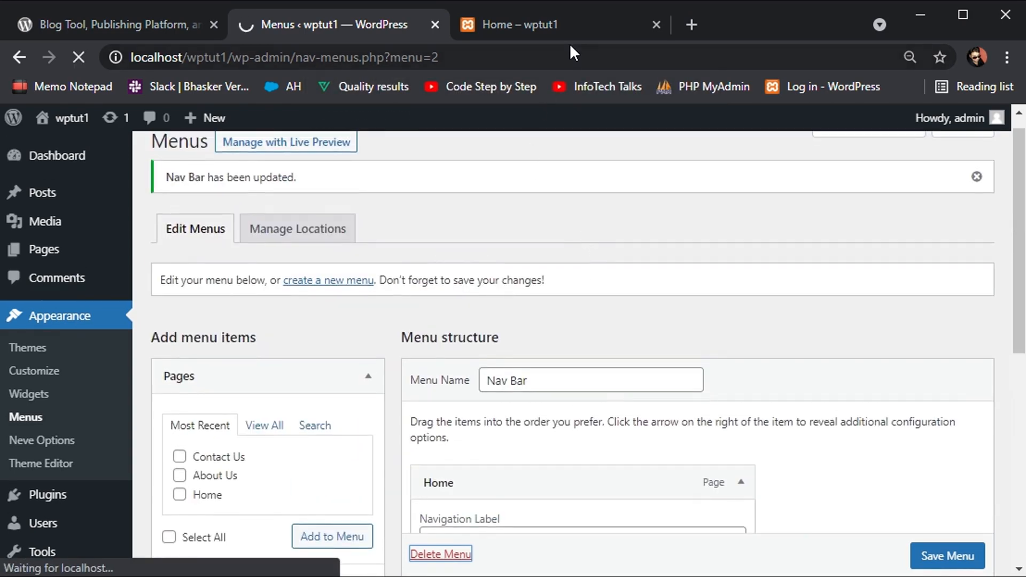
{"action": "left_click", "coordinate": [563, 20]}
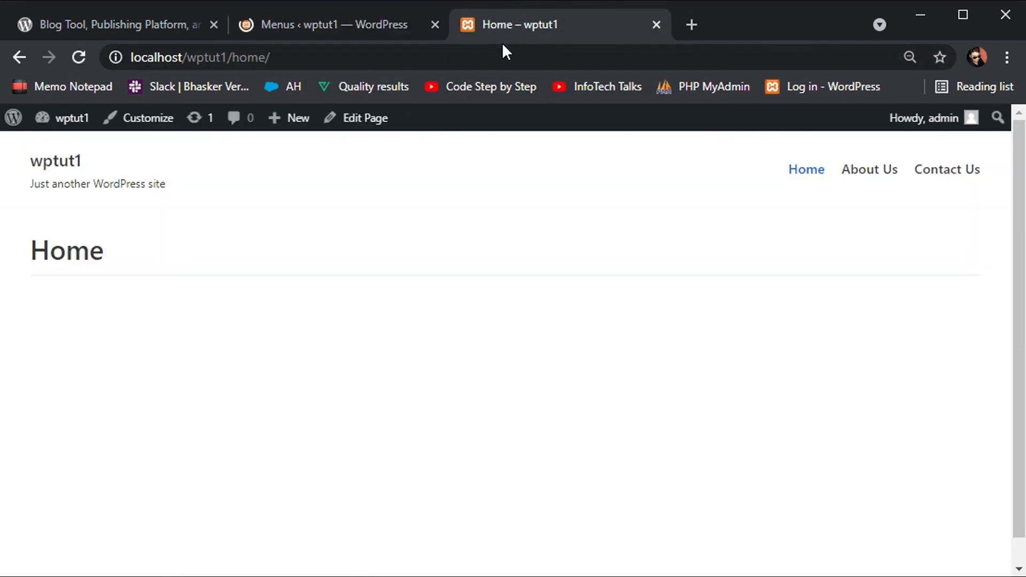
{"action": "left_click", "coordinate": [478, 59]}
{"action": "key", "text": "Return"}
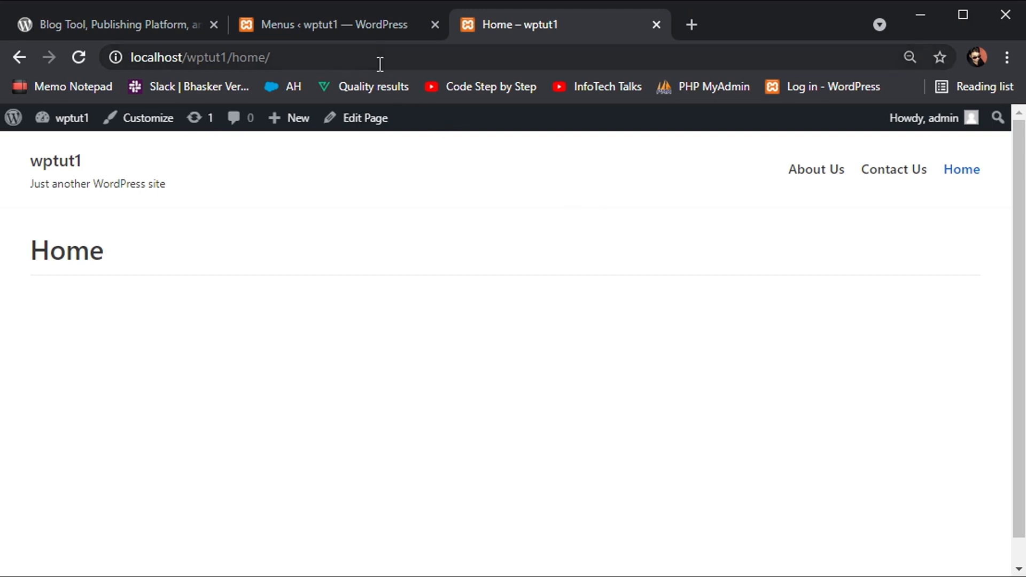
Return to the menu editor and create a new menu named "Nav Bar", keeping the preselected display locations.
{"action": "left_click", "coordinate": [367, 28]}
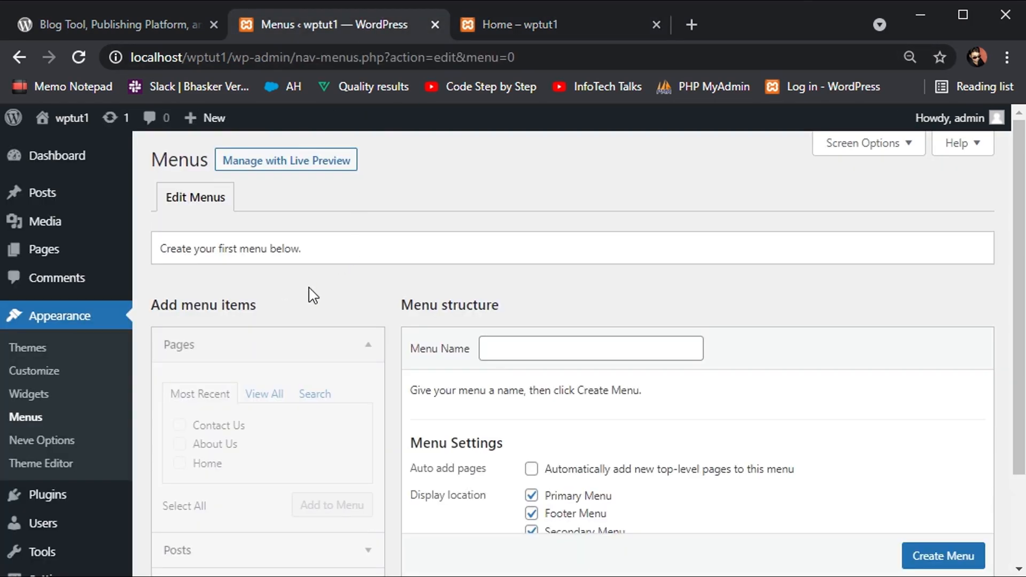
{"action": "left_click", "coordinate": [524, 345]}
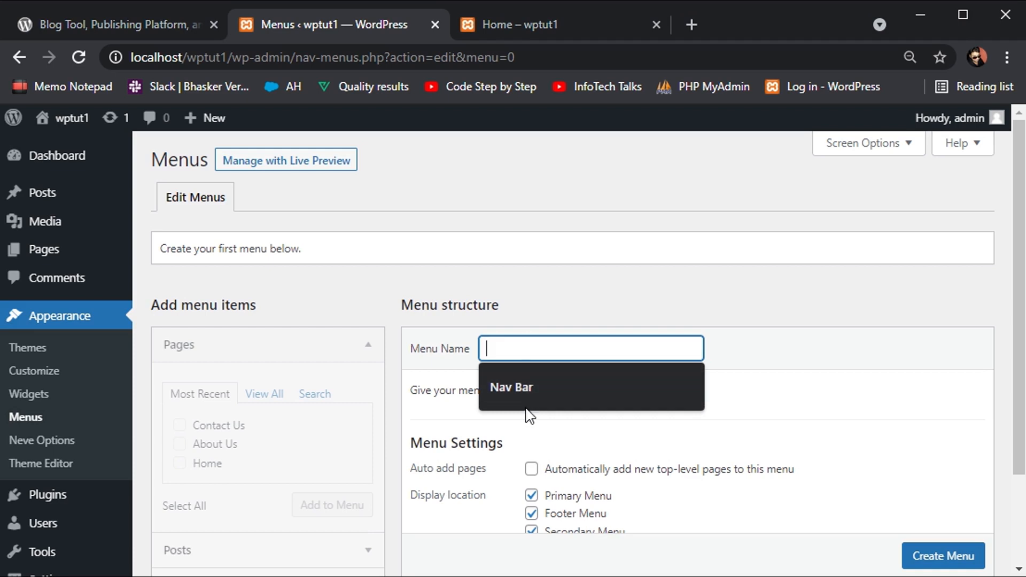
{"action": "left_click", "coordinate": [549, 393]}
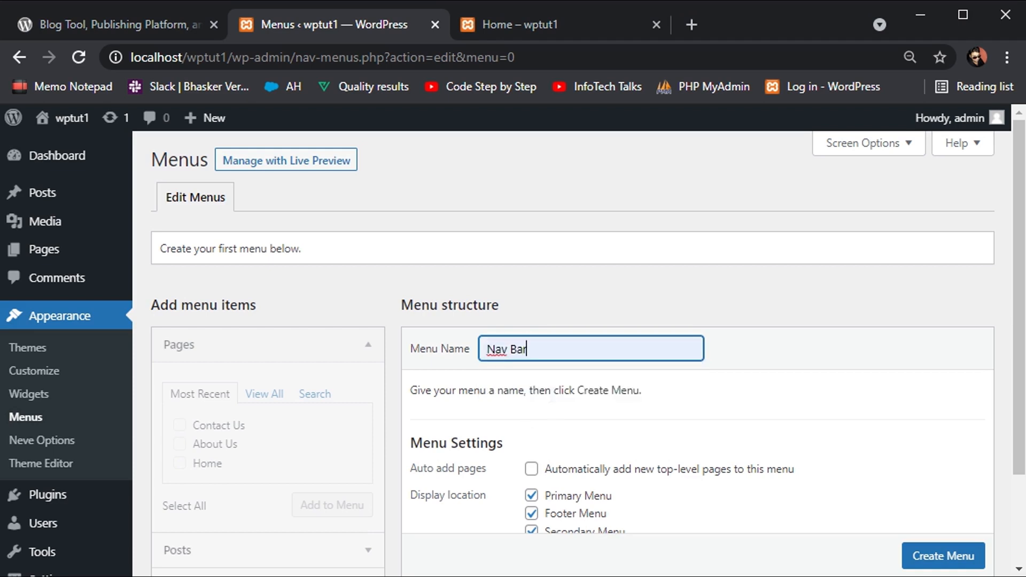
{"action": "scroll", "coordinate": [550, 398], "scroll_direction": "down", "scroll_amount": 3}
{"action": "left_click", "coordinate": [941, 470]}
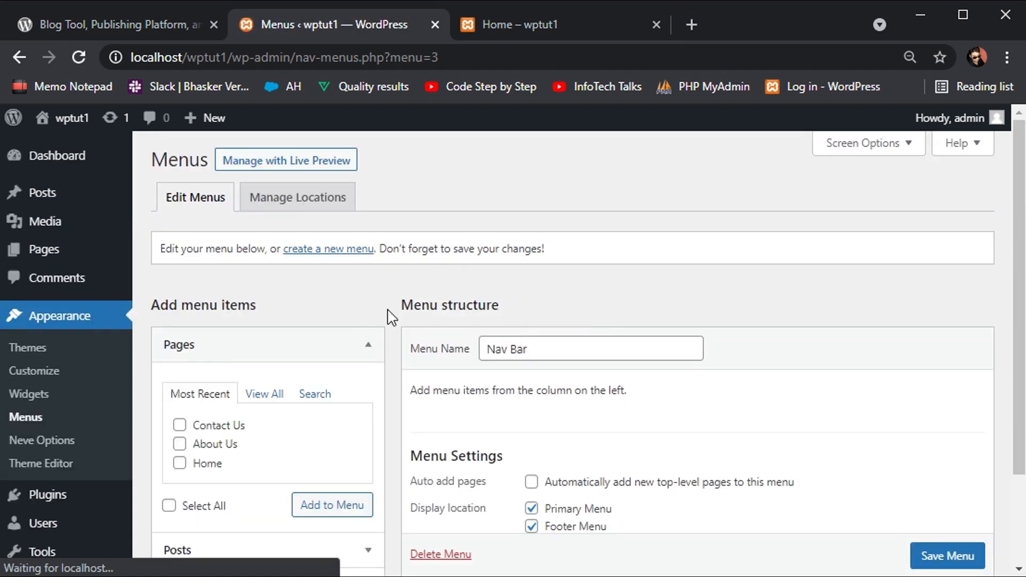
Add the Contact Us, About Us and Home pages to the new menu.
{"action": "left_click", "coordinate": [222, 427]}
{"action": "left_click", "coordinate": [227, 444]}
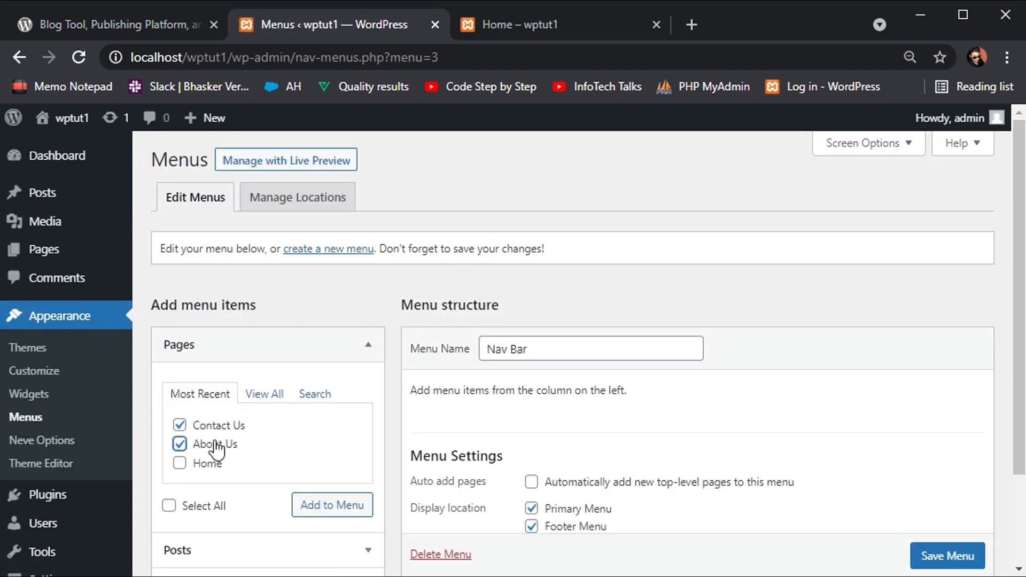
{"action": "left_click", "coordinate": [210, 465]}
{"action": "left_click", "coordinate": [316, 505]}
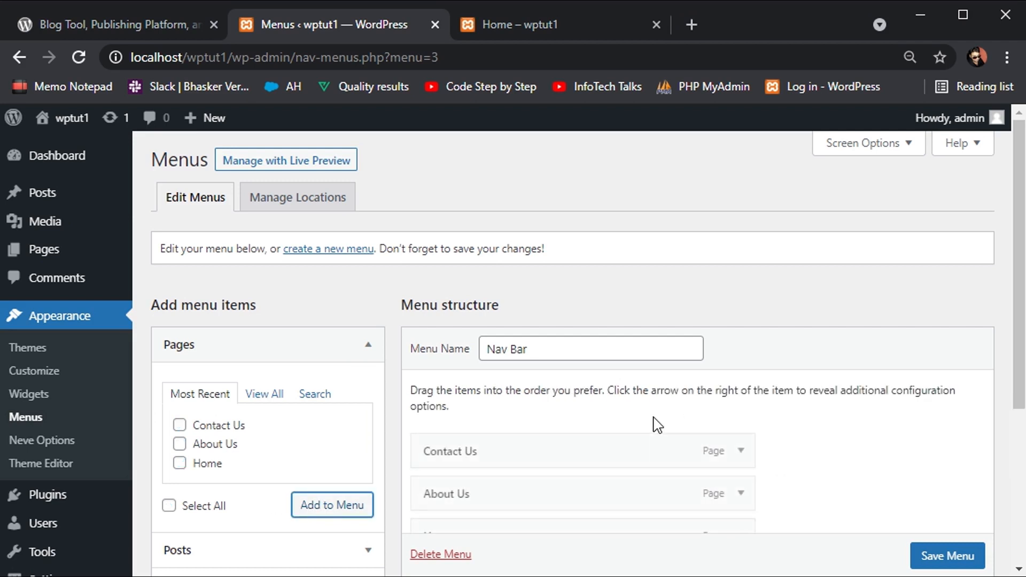
Arrange the new menu's items as Home, About Us, Contact Us and save the menu.
{"action": "scroll", "coordinate": [537, 498], "scroll_direction": "down", "scroll_amount": 2}
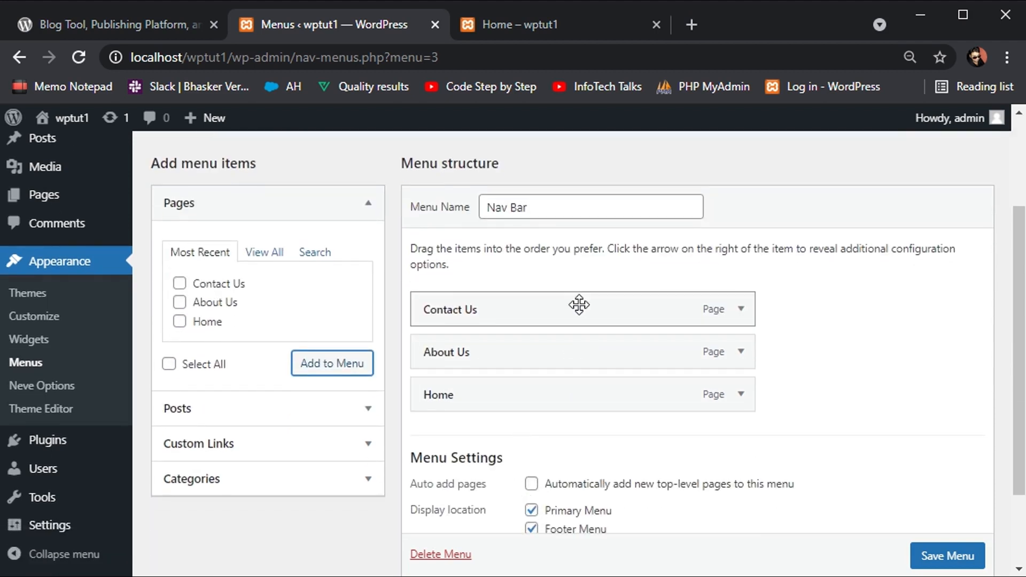
{"action": "left_click_drag", "start_coordinate": [579, 302], "coordinate": [566, 399]}
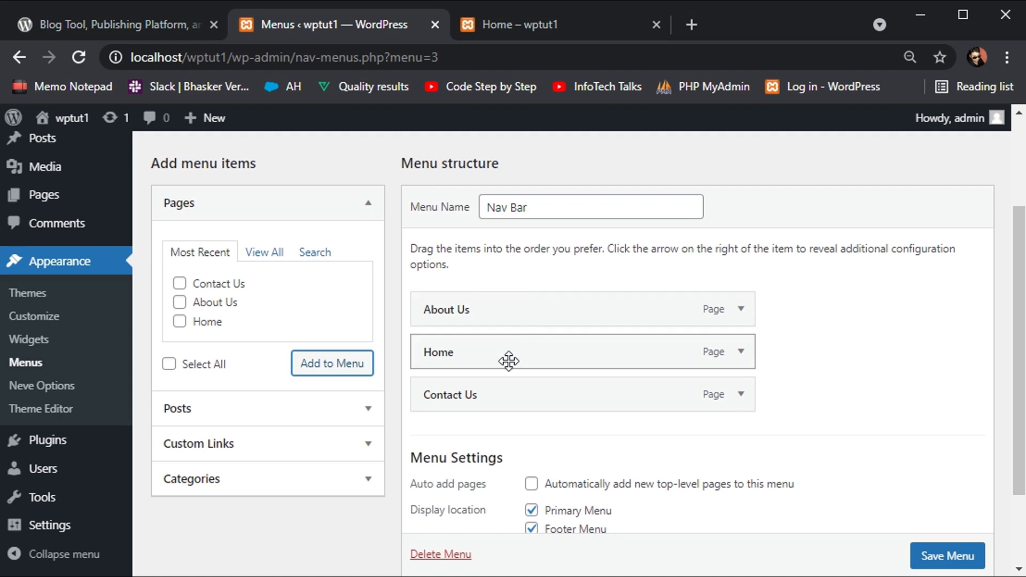
{"action": "left_click_drag", "start_coordinate": [509, 359], "coordinate": [511, 295]}
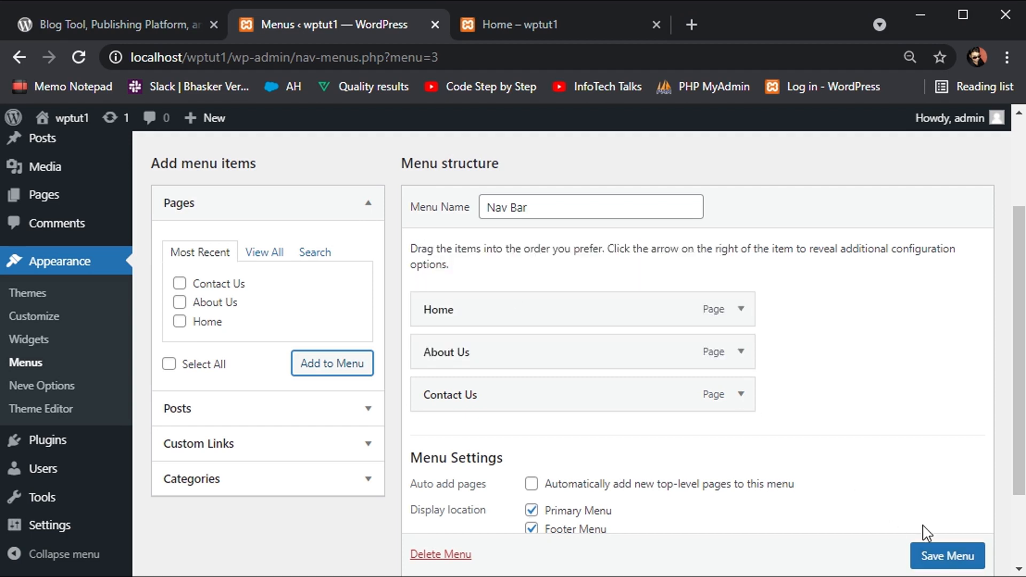
{"action": "left_click", "coordinate": [937, 553]}
{"action": "scroll", "coordinate": [936, 555], "scroll_direction": "down", "scroll_amount": 1}
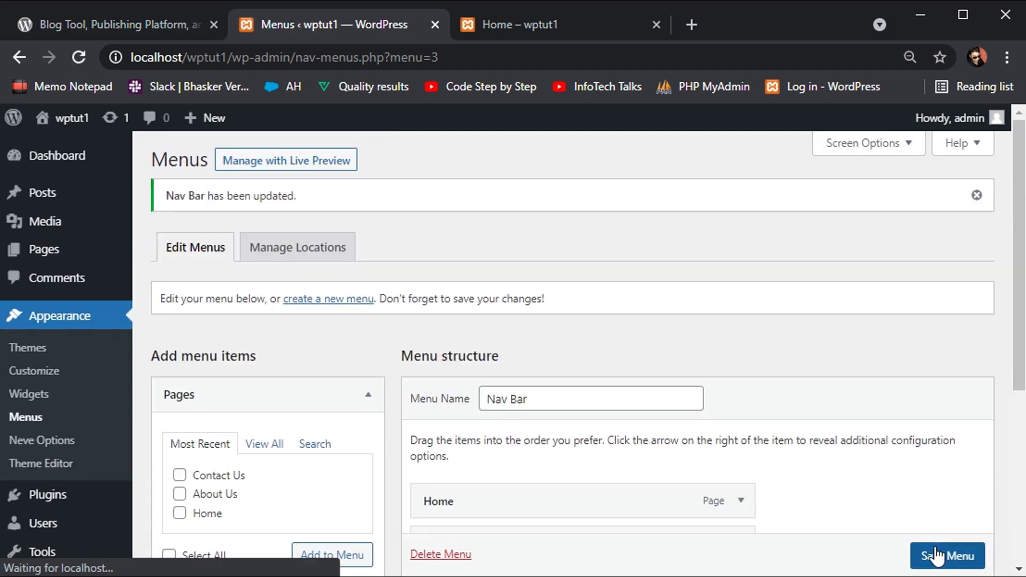
Reload the live Home page to check the order of the recreated navigation menu.
{"action": "left_click", "coordinate": [577, 38]}
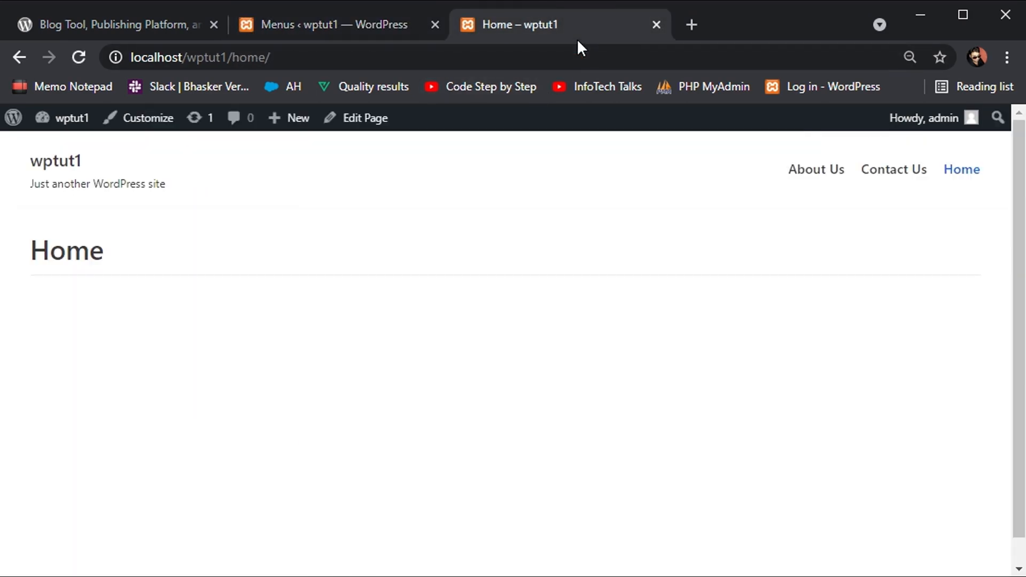
{"action": "left_click", "coordinate": [540, 57]}
{"action": "key", "text": "Return"}
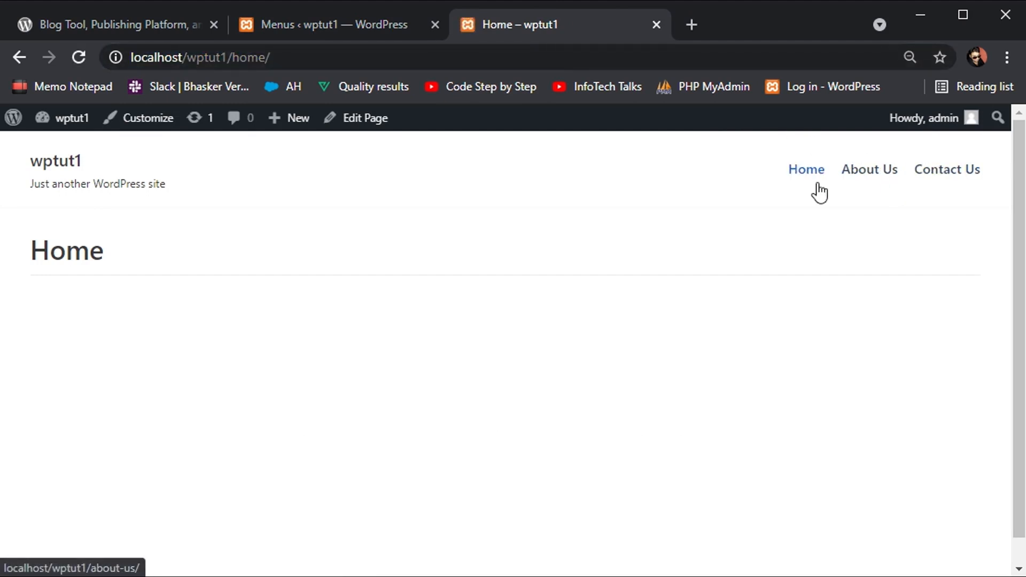
Return to the admin area and activate the Twenty Twenty theme.
{"action": "left_click", "coordinate": [380, 24]}
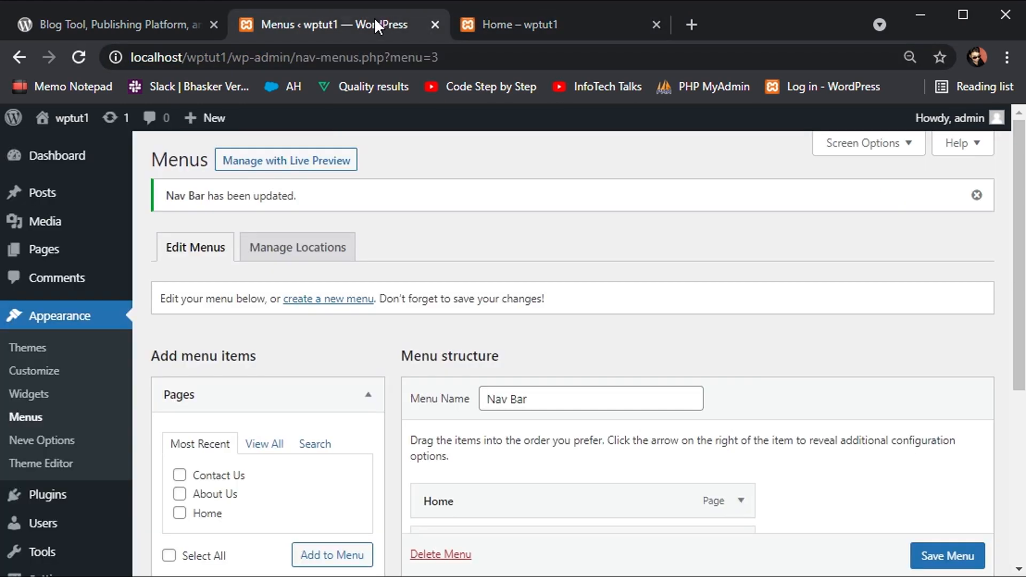
{"action": "left_click", "coordinate": [69, 355]}
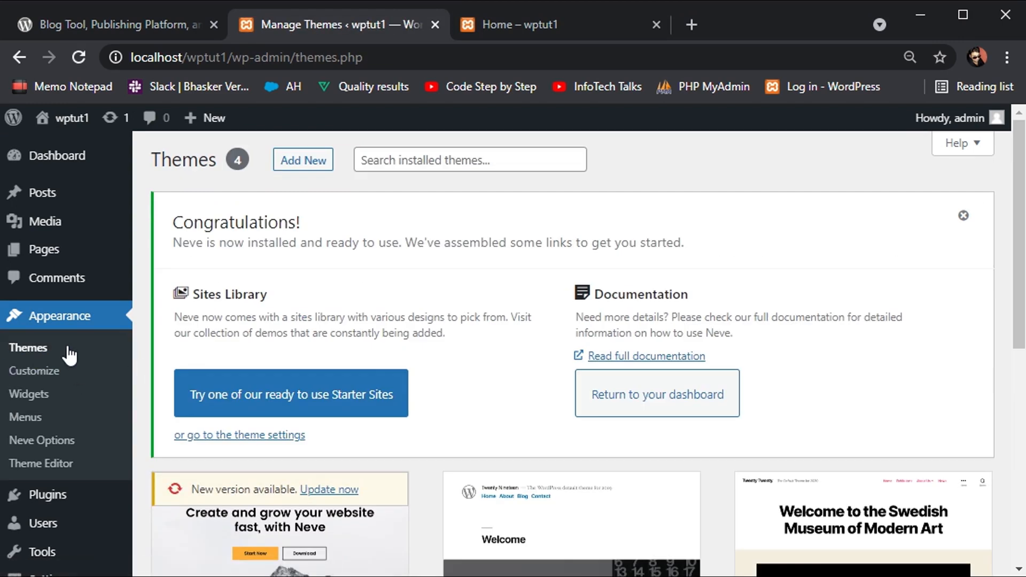
{"action": "scroll", "coordinate": [323, 414], "scroll_direction": "down", "scroll_amount": 4}
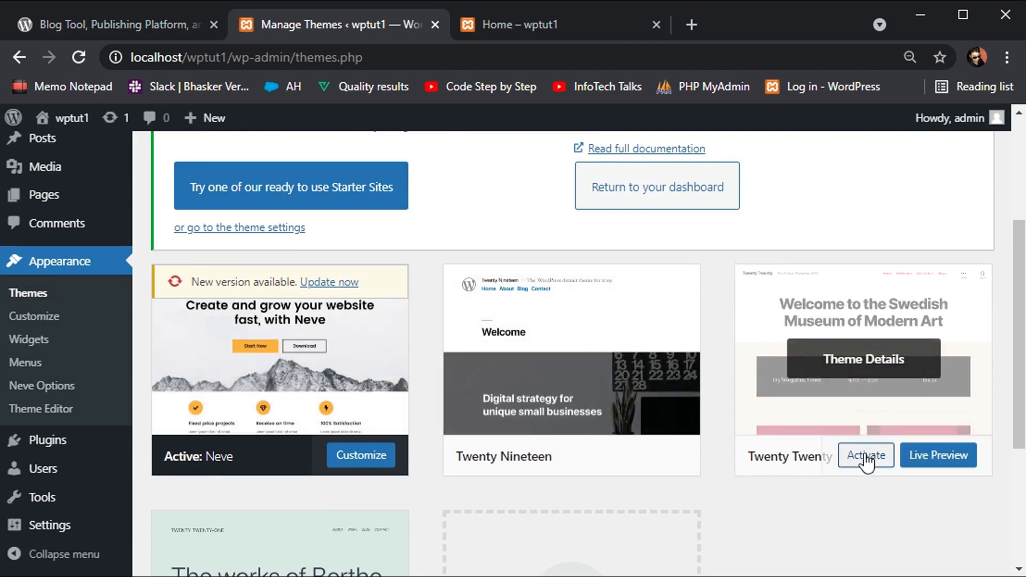
{"action": "left_click", "coordinate": [866, 456]}
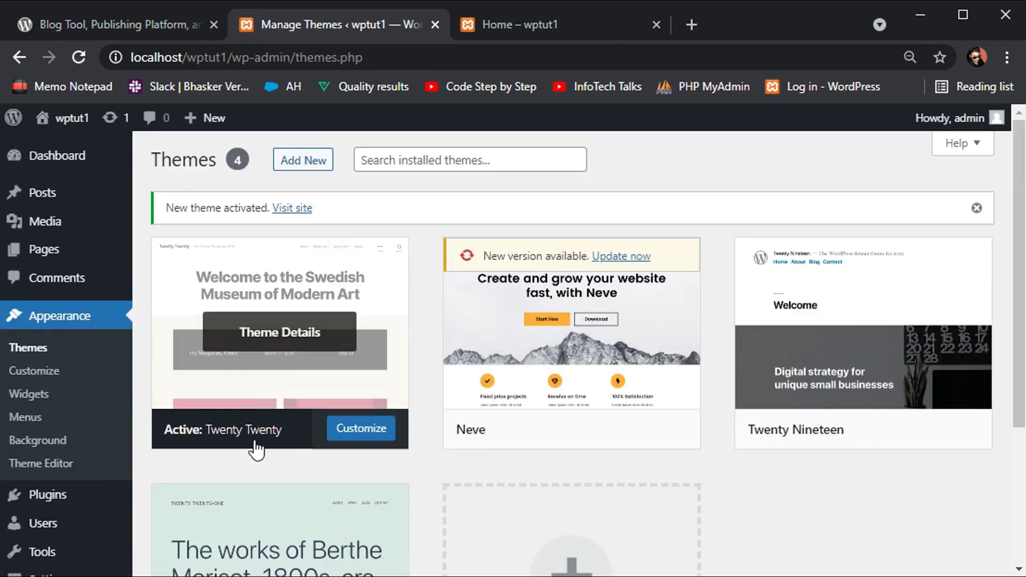
Reload the live Home page and examine the header and footer navigation in the Twenty Twenty theme.
{"action": "left_click", "coordinate": [474, 26]}
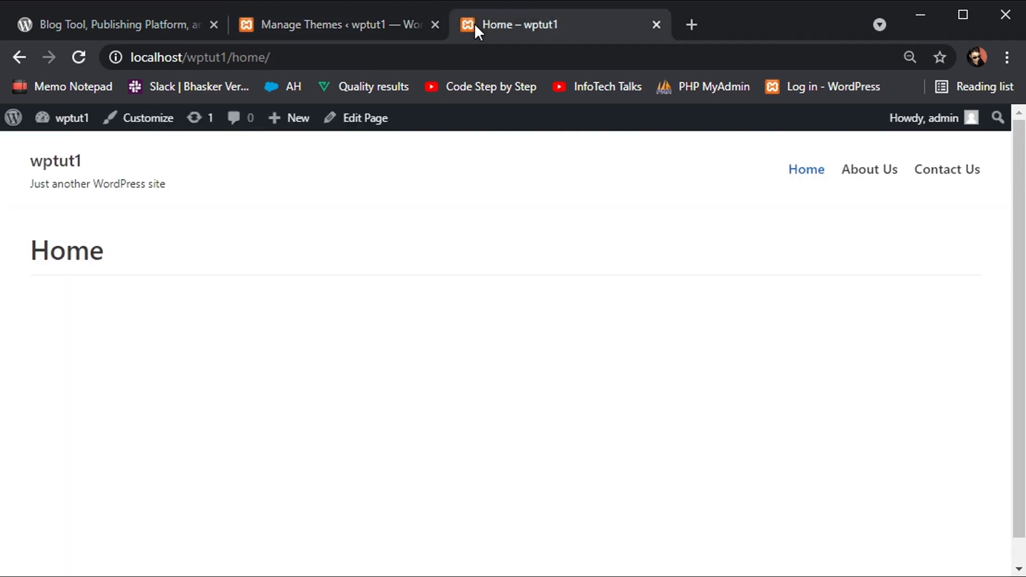
{"action": "left_click", "coordinate": [473, 54]}
{"action": "key", "text": "Return"}
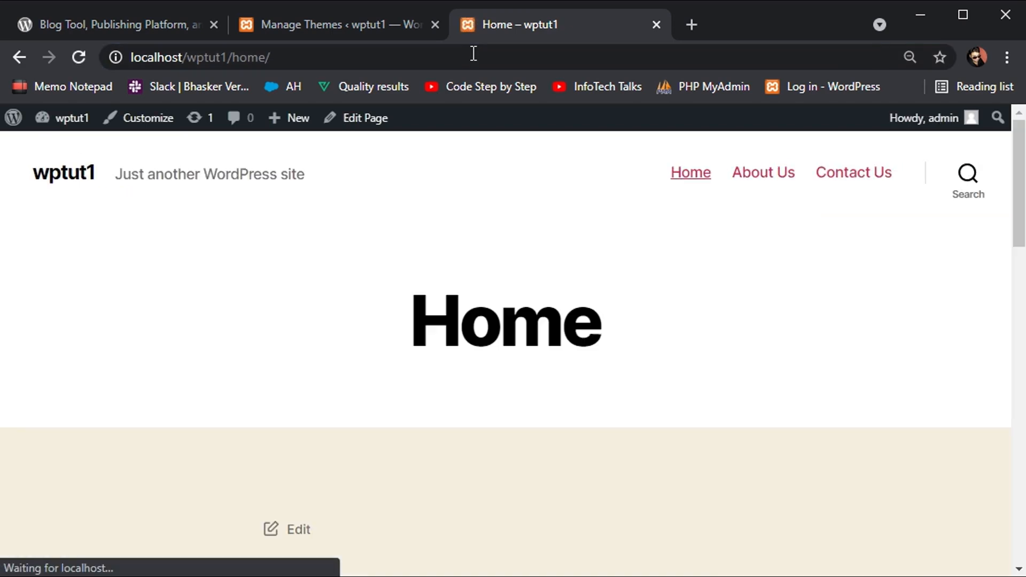
{"action": "scroll", "coordinate": [487, 261], "scroll_direction": "down", "scroll_amount": 20}
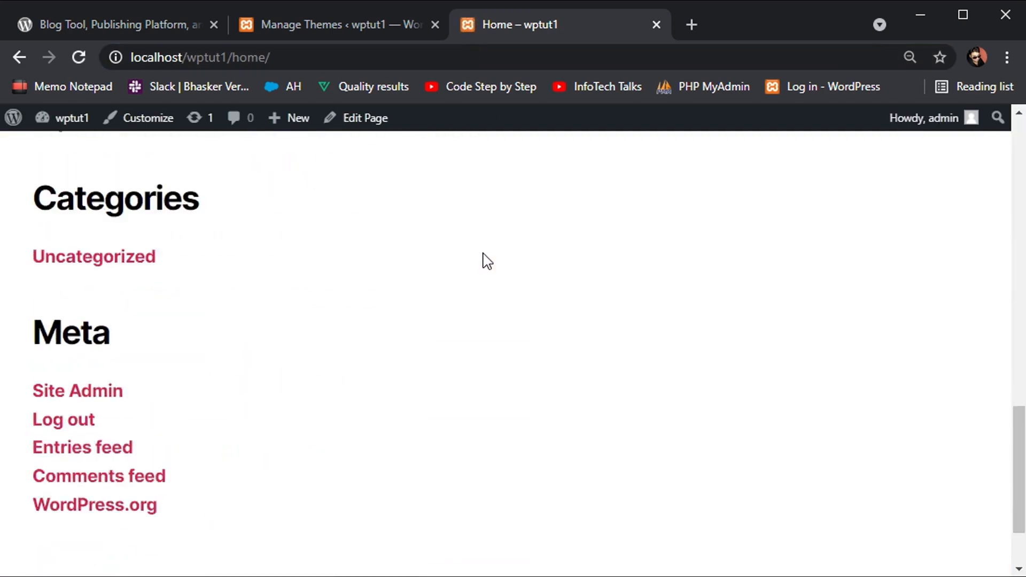
{"action": "scroll", "coordinate": [487, 261], "scroll_direction": "up", "scroll_amount": 12}
{"action": "scroll", "coordinate": [487, 261], "scroll_direction": "up", "scroll_amount": 10}
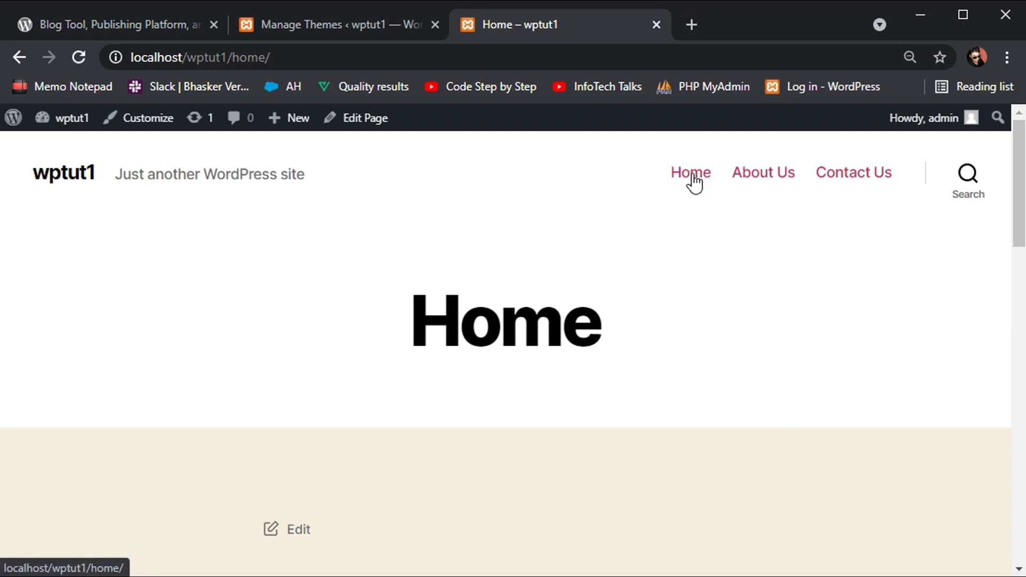
{"action": "scroll", "coordinate": [746, 181], "scroll_direction": "down", "scroll_amount": 7}
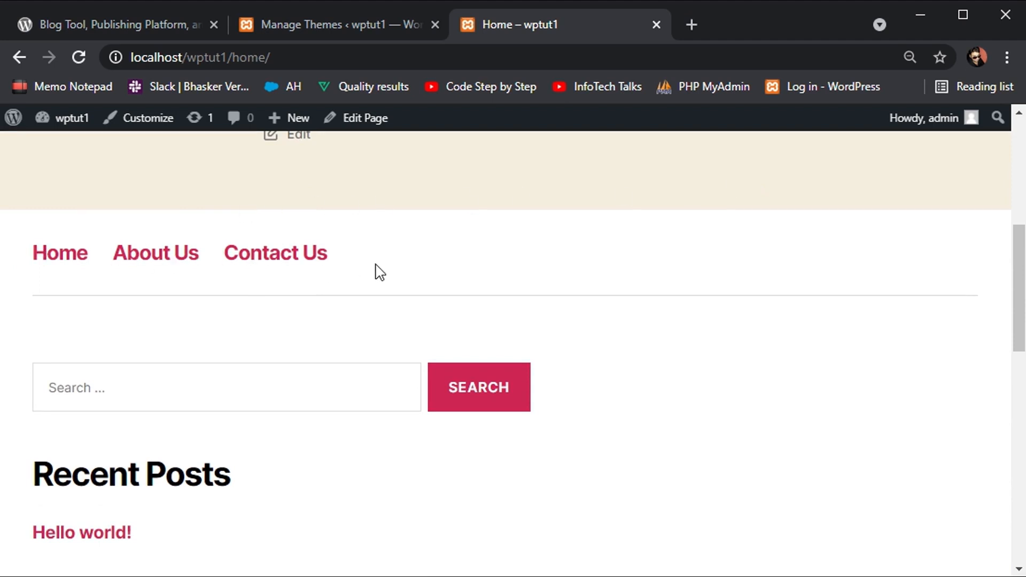
In the admin area, enable the Nav Bar menu's Desktop Expanded, Mobile and Social Menu display locations and save the menu.
{"action": "left_click", "coordinate": [39, 258]}
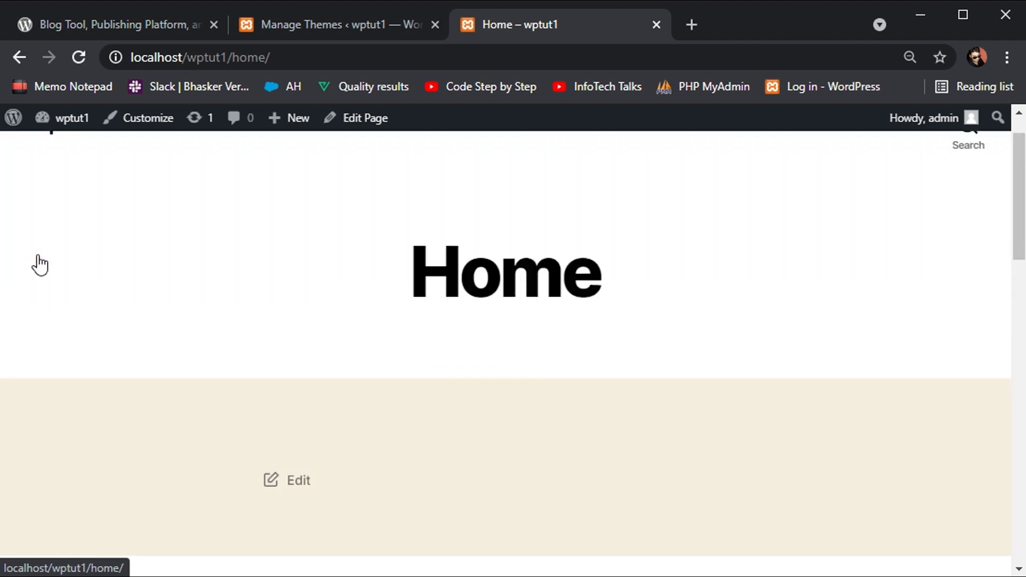
{"action": "left_click", "coordinate": [323, 45]}
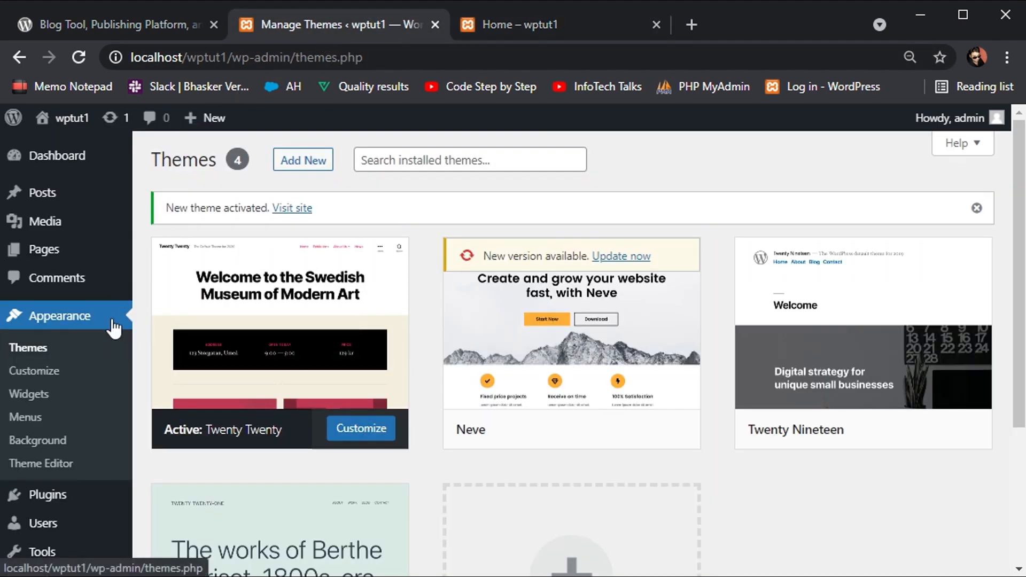
{"action": "left_click", "coordinate": [65, 418]}
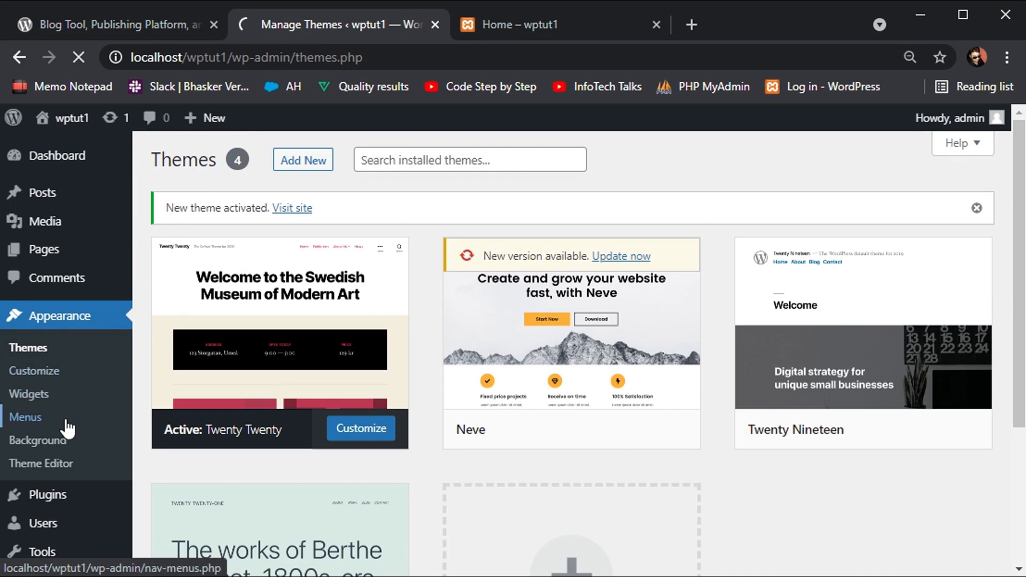
{"action": "scroll", "coordinate": [358, 451], "scroll_direction": "down", "scroll_amount": 5}
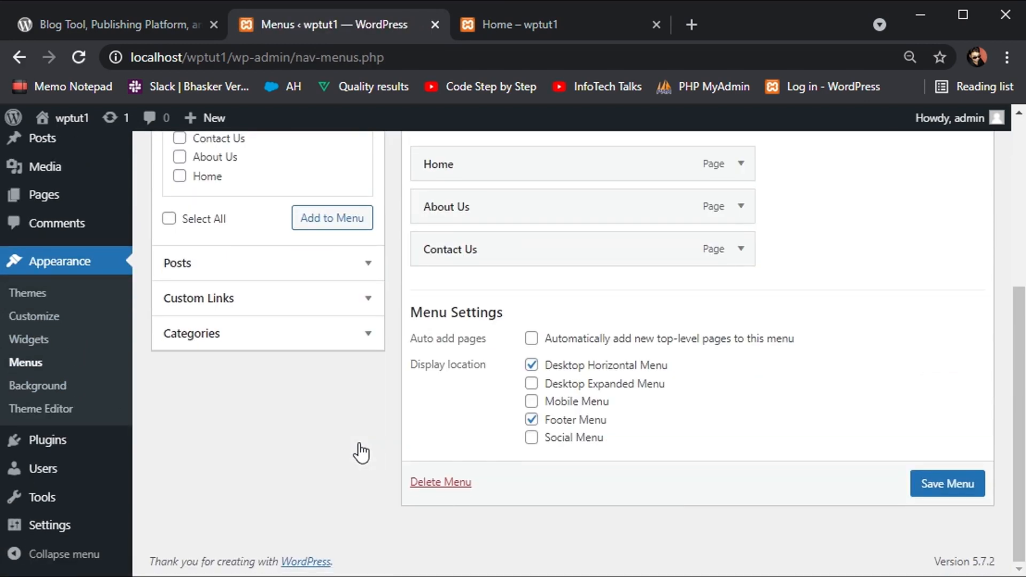
{"action": "left_click", "coordinate": [601, 392]}
{"action": "left_click", "coordinate": [579, 405]}
{"action": "left_click", "coordinate": [956, 488]}
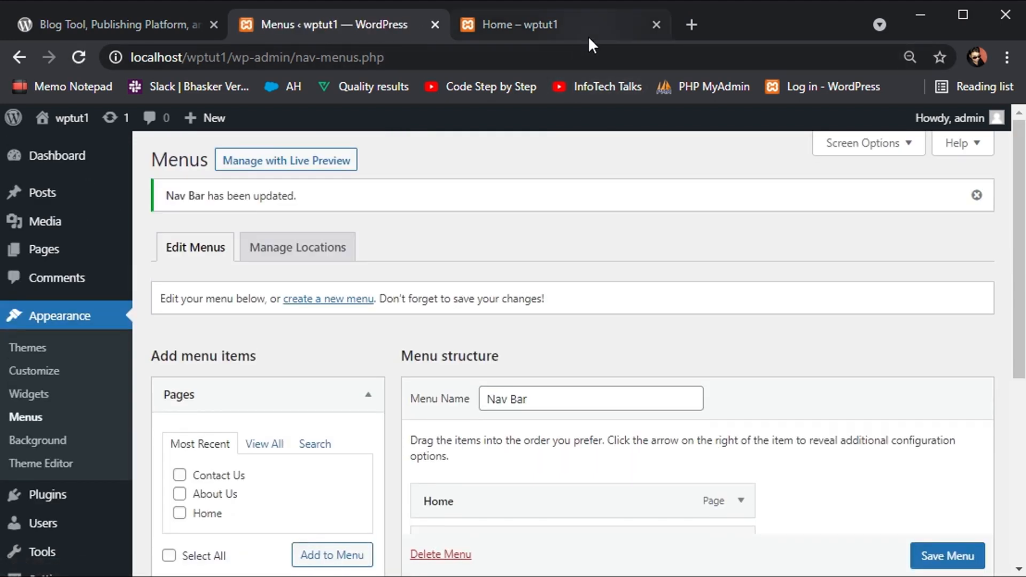
Reload the live Home page and open the header's expanded menu to examine its links.
{"action": "left_click", "coordinate": [588, 37]}
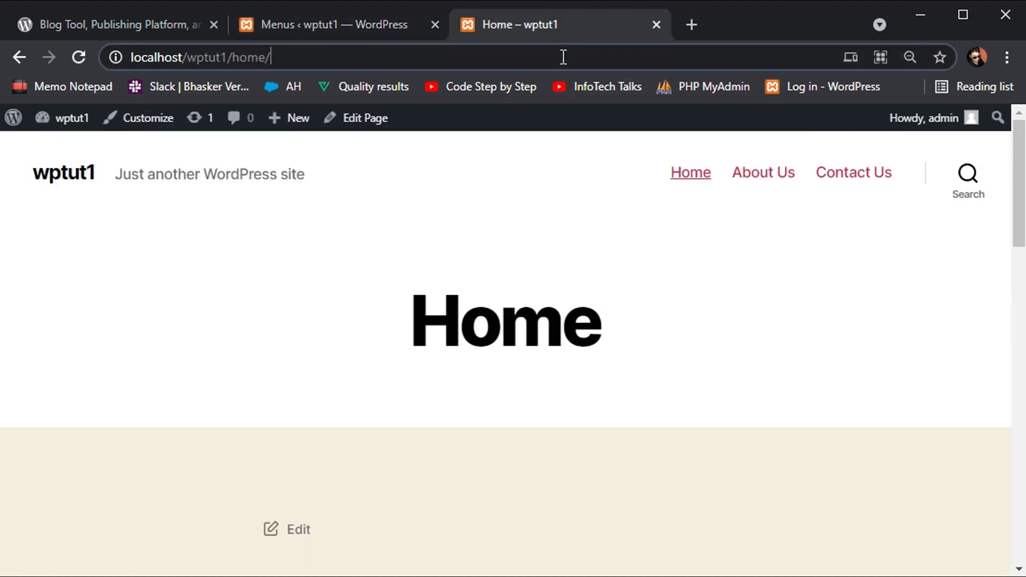
{"action": "key", "text": "Return"}
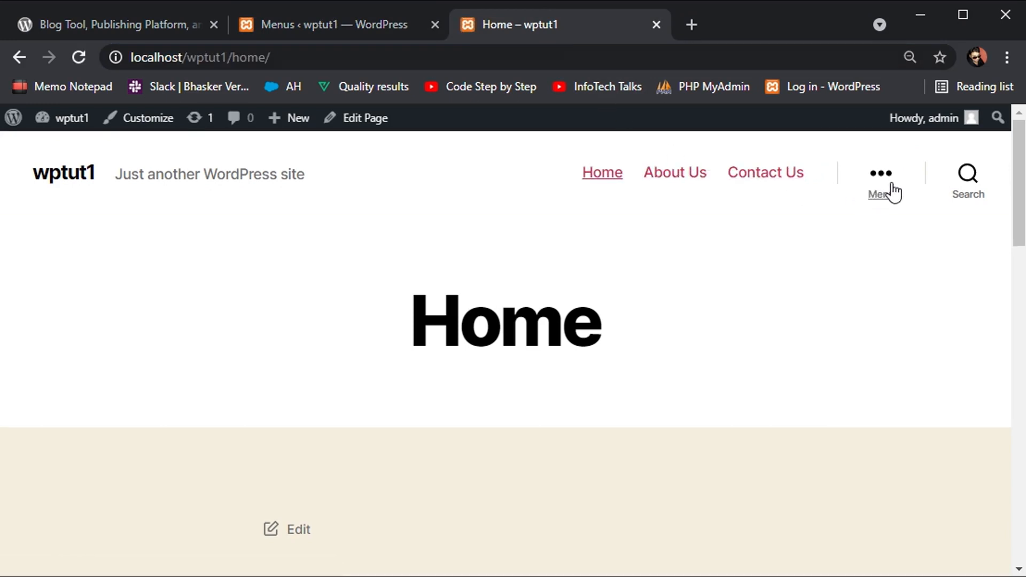
{"action": "left_click", "coordinate": [892, 191]}
{"action": "left_click", "coordinate": [894, 184]}
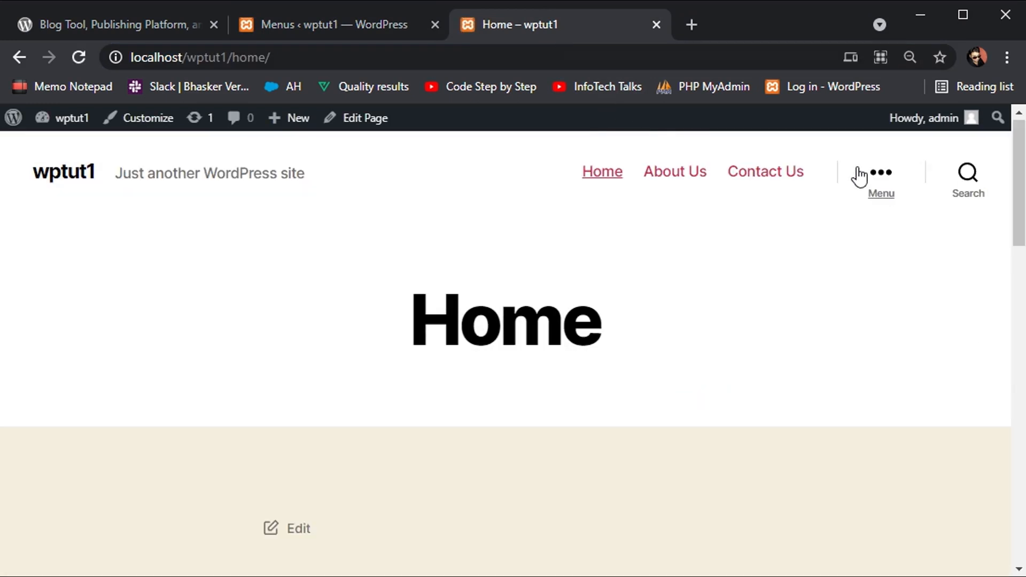
{"action": "left_click", "coordinate": [857, 176]}
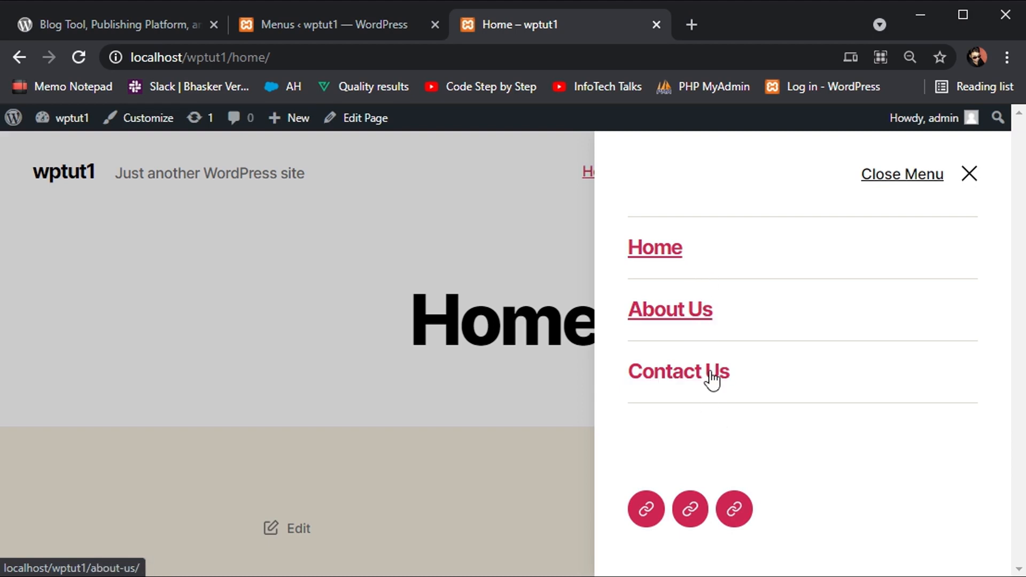
Compare the Nav Bar's display location settings with the expanded menu and footer links on the live Home page.
{"action": "left_click", "coordinate": [376, 33]}
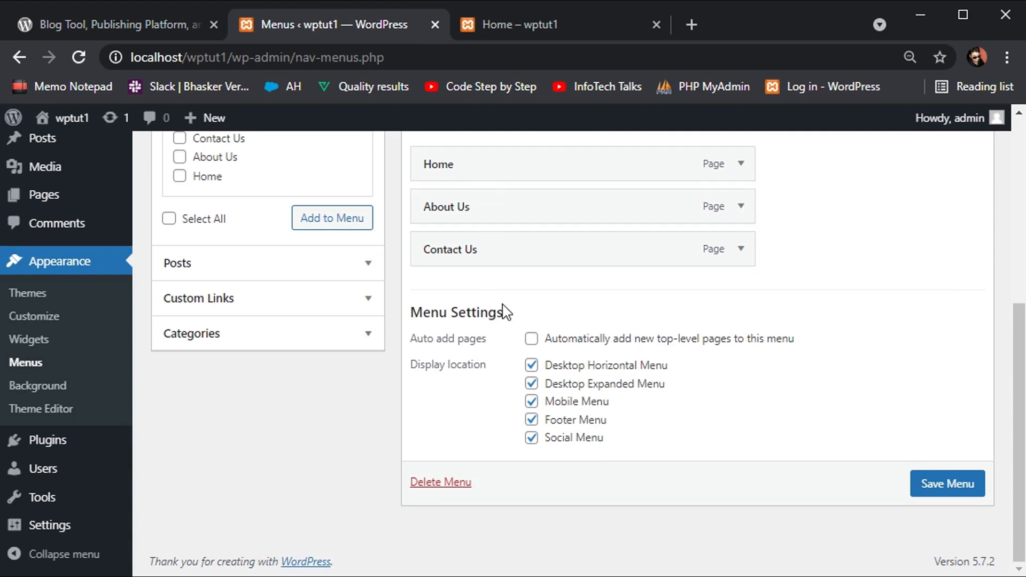
{"action": "left_click", "coordinate": [527, 21]}
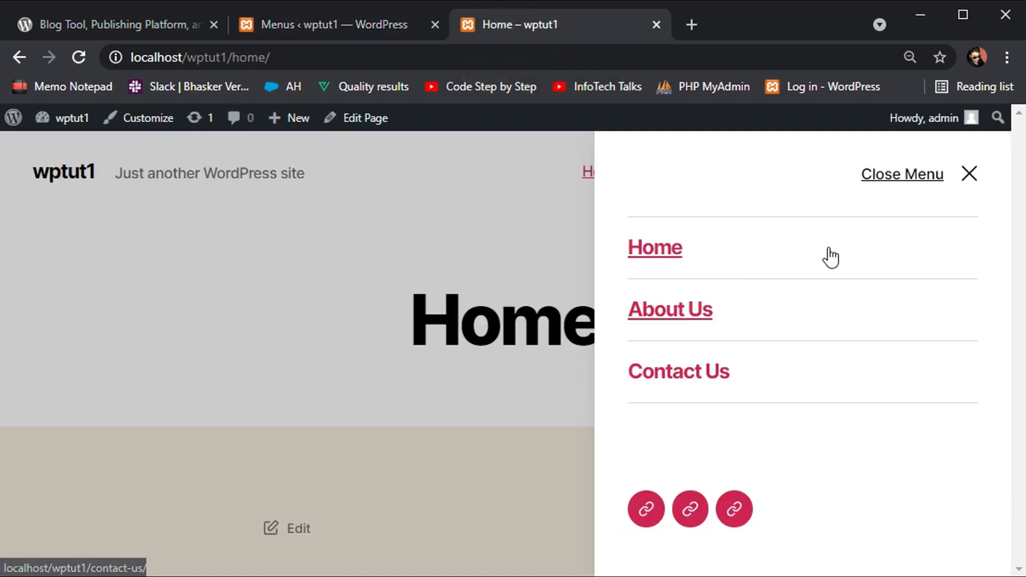
{"action": "left_click", "coordinate": [976, 170]}
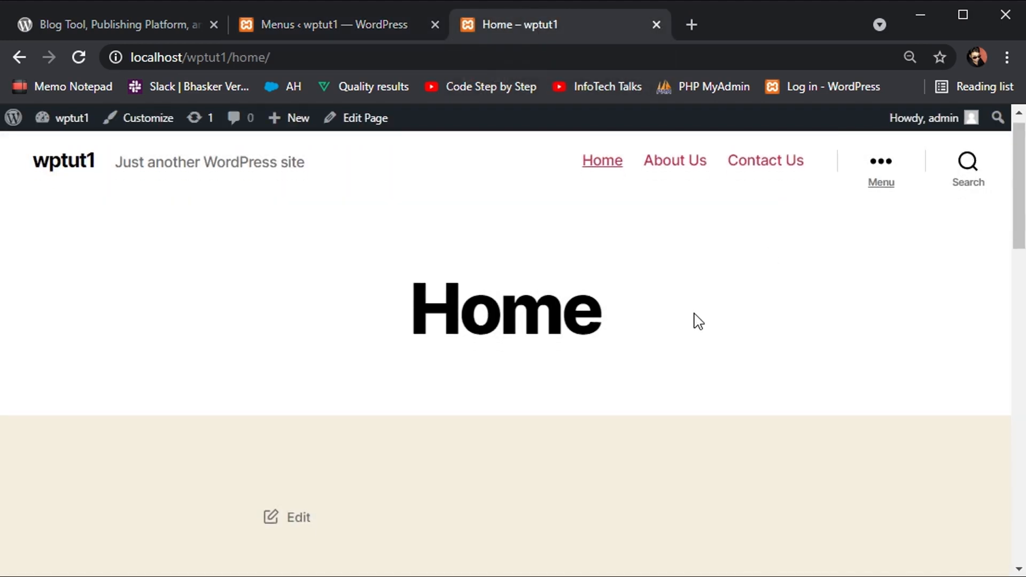
{"action": "scroll", "coordinate": [693, 321], "scroll_direction": "down", "scroll_amount": 8}
{"action": "scroll", "coordinate": [693, 321], "scroll_direction": "up", "scroll_amount": 3}
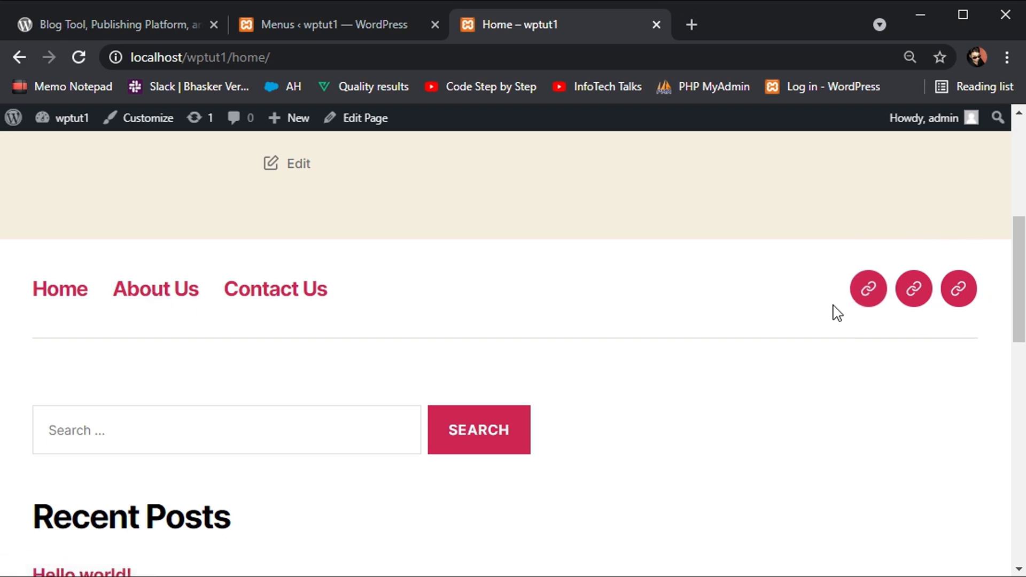
Return to the Nav Bar menu in the admin area, review its items and display locations, and save it again.
{"action": "left_click", "coordinate": [360, 30]}
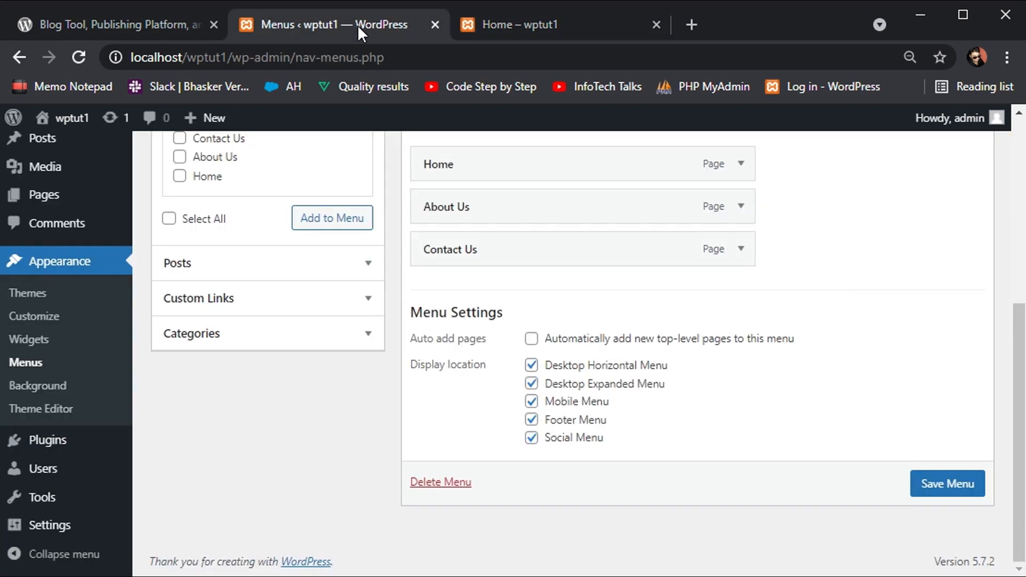
{"action": "scroll", "coordinate": [309, 195], "scroll_direction": "up", "scroll_amount": 5}
{"action": "scroll", "coordinate": [295, 353], "scroll_direction": "down", "scroll_amount": 4}
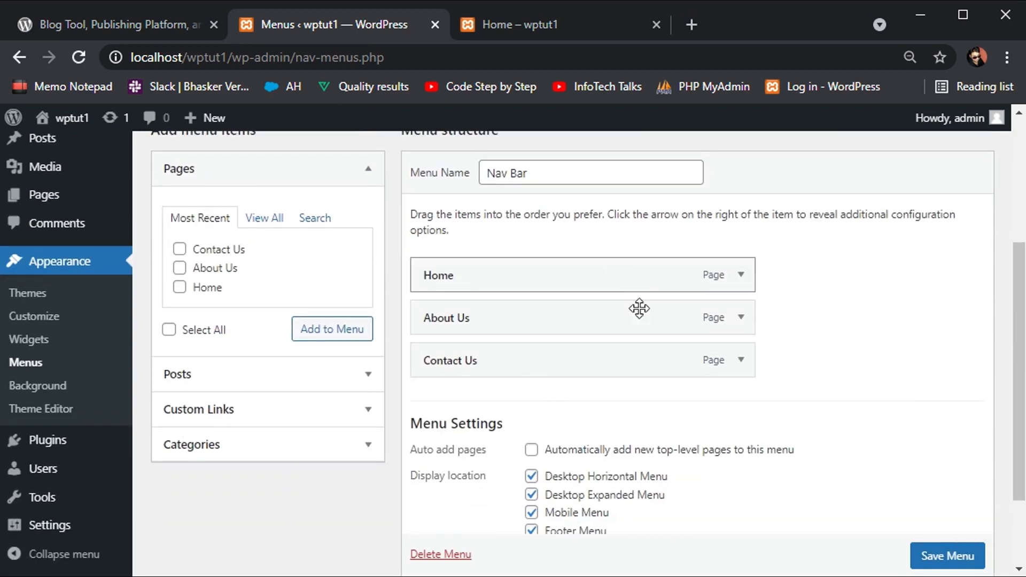
{"action": "scroll", "coordinate": [497, 356], "scroll_direction": "down", "scroll_amount": 1}
{"action": "scroll", "coordinate": [497, 356], "scroll_direction": "down", "scroll_amount": 1}
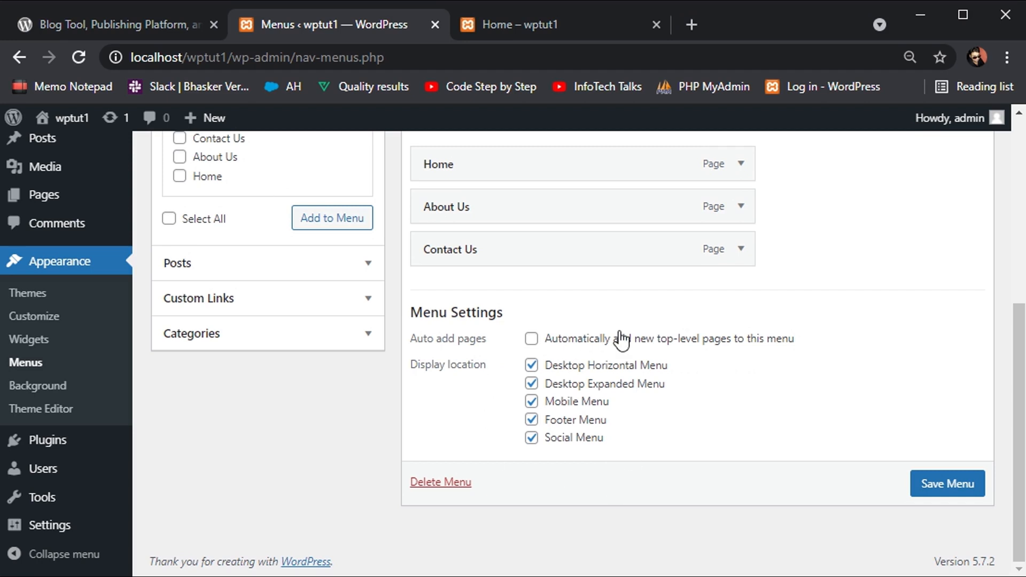
{"action": "left_click", "coordinate": [942, 492]}
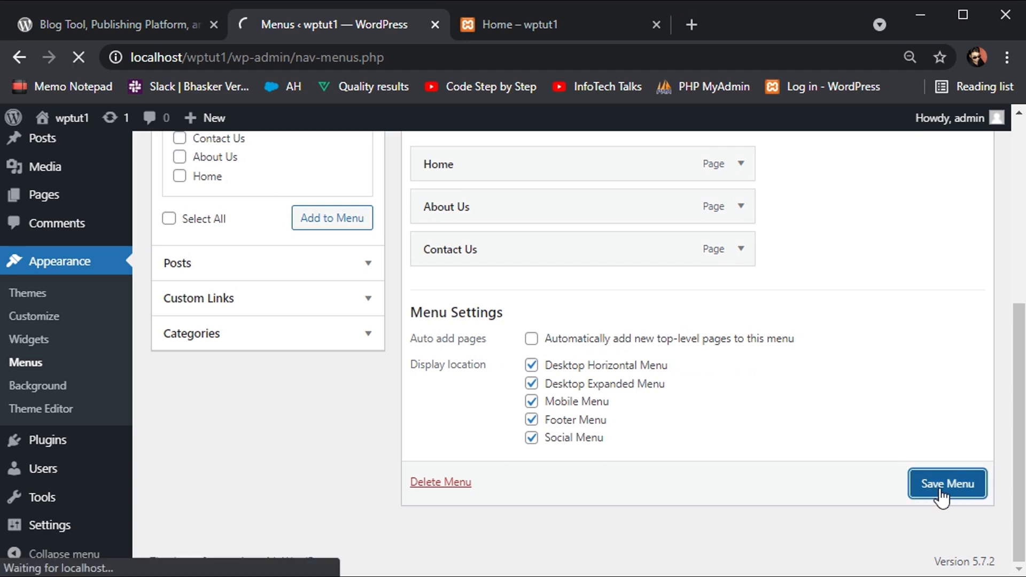